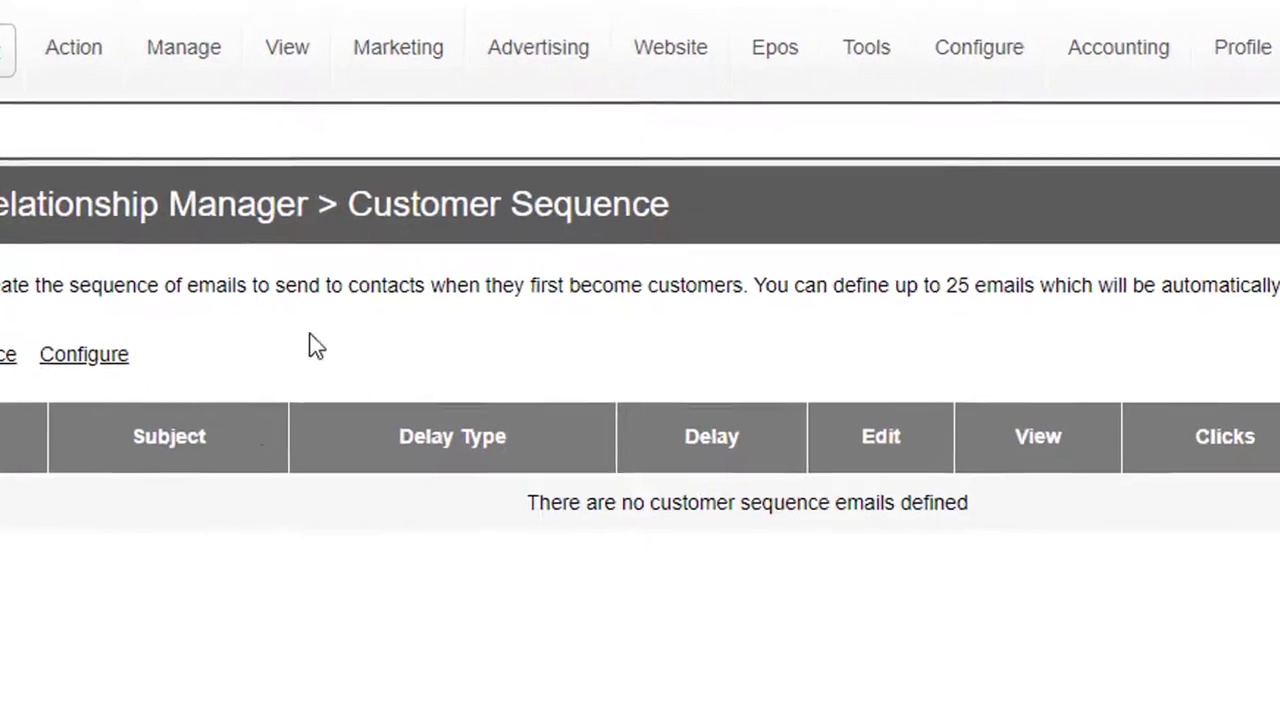
# Open the Customer Sequence page of the email marketing autoresponders.
pyautogui.click(443, 28)
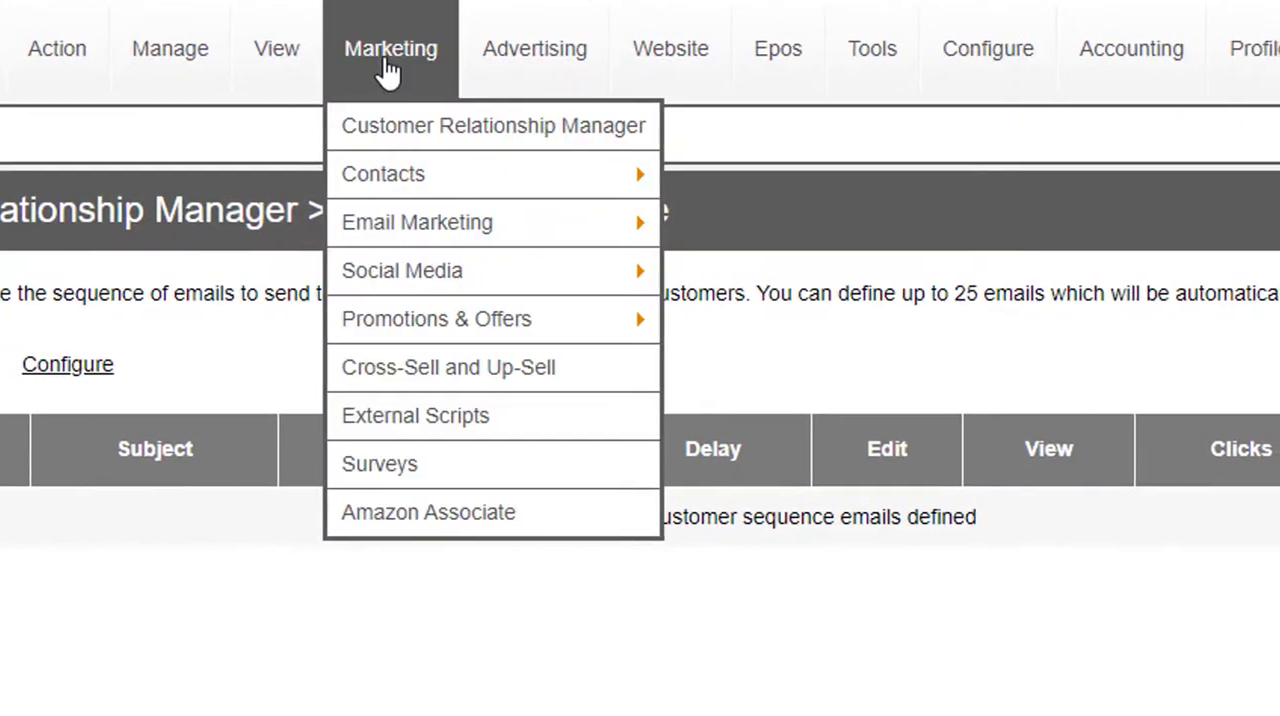
pyautogui.moveTo(481, 228)
pyautogui.moveTo(796, 450)
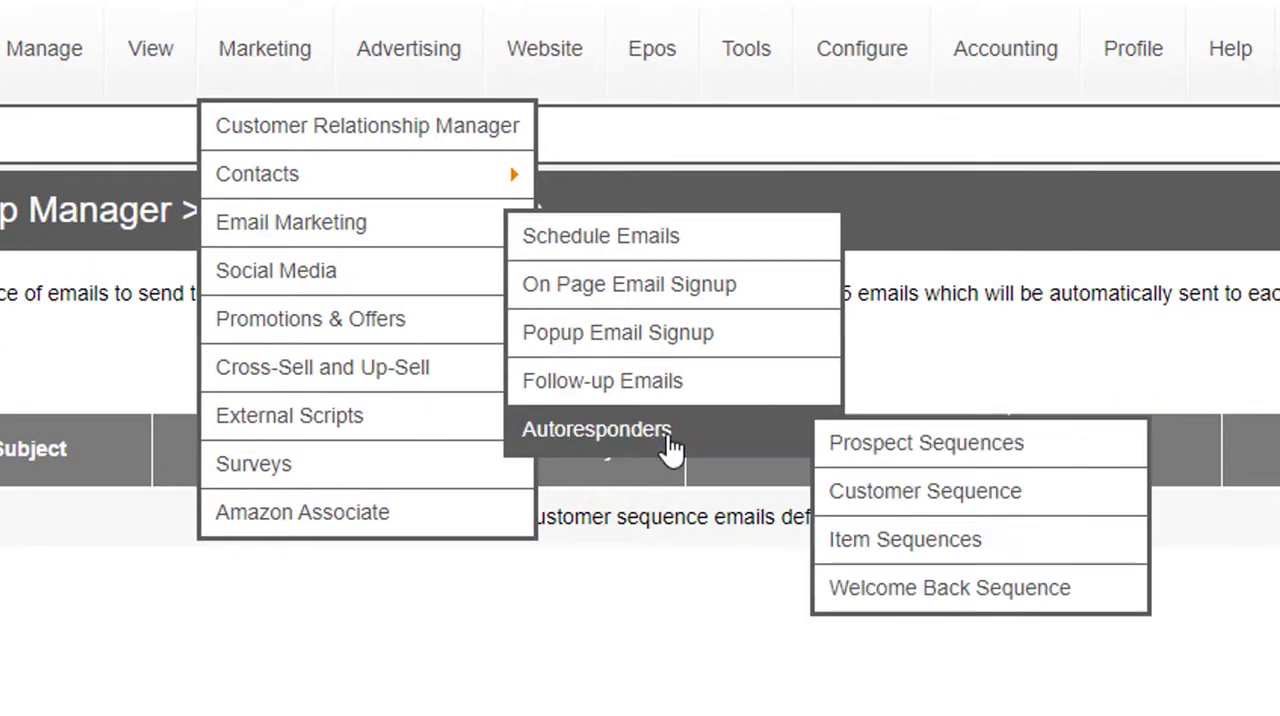
pyautogui.click(950, 500)
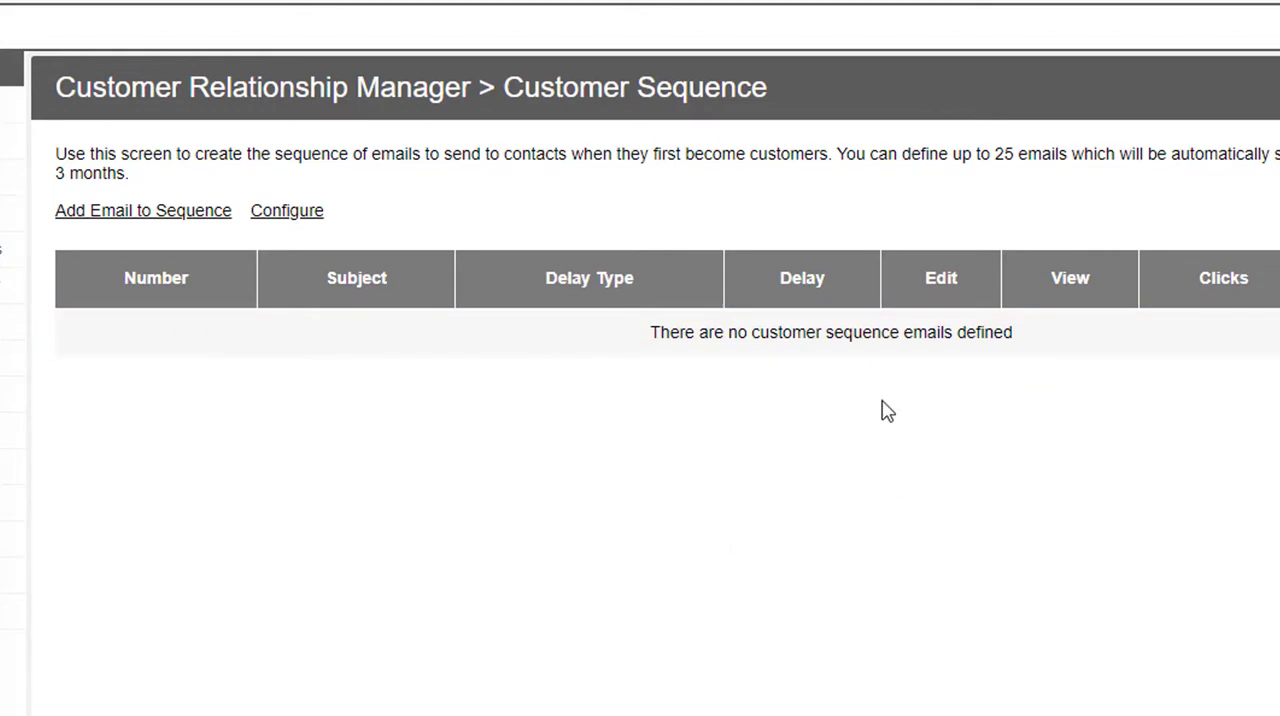
pyautogui.click(118, 221)
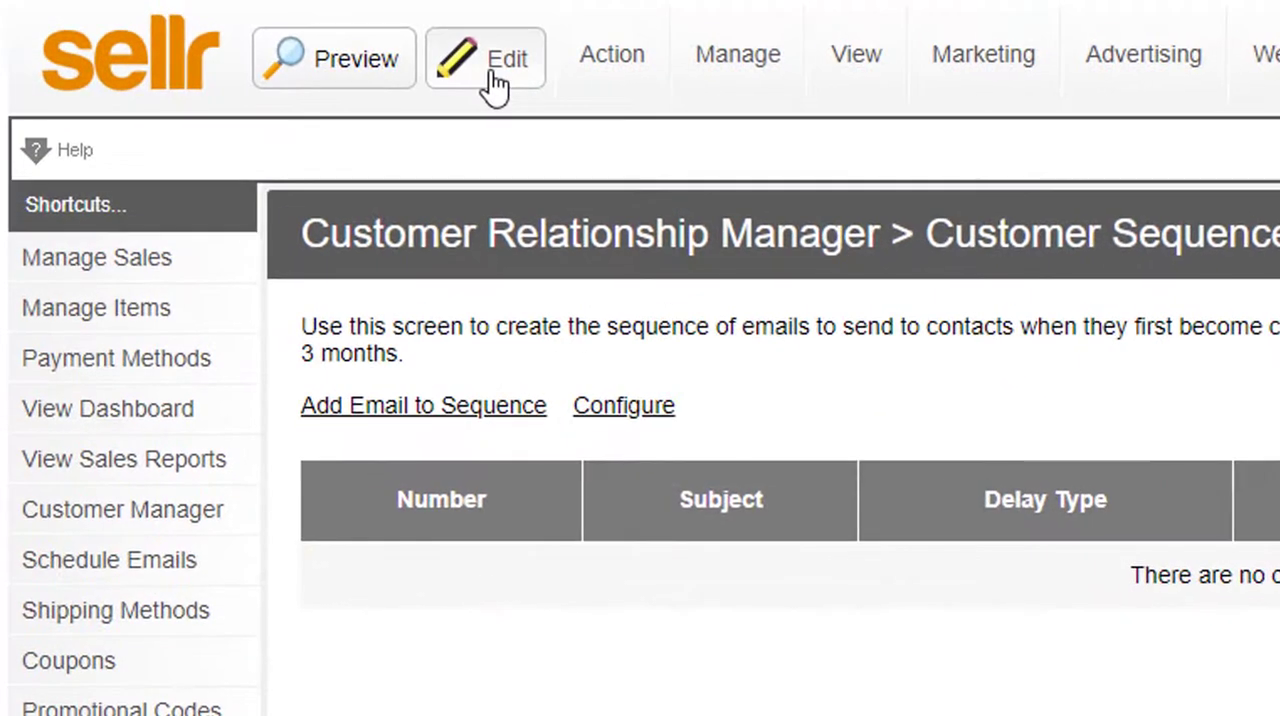
# Switch the store to edit mode and open the Email Designer.
pyautogui.moveTo(563, 52)
pyautogui.click(508, 58)
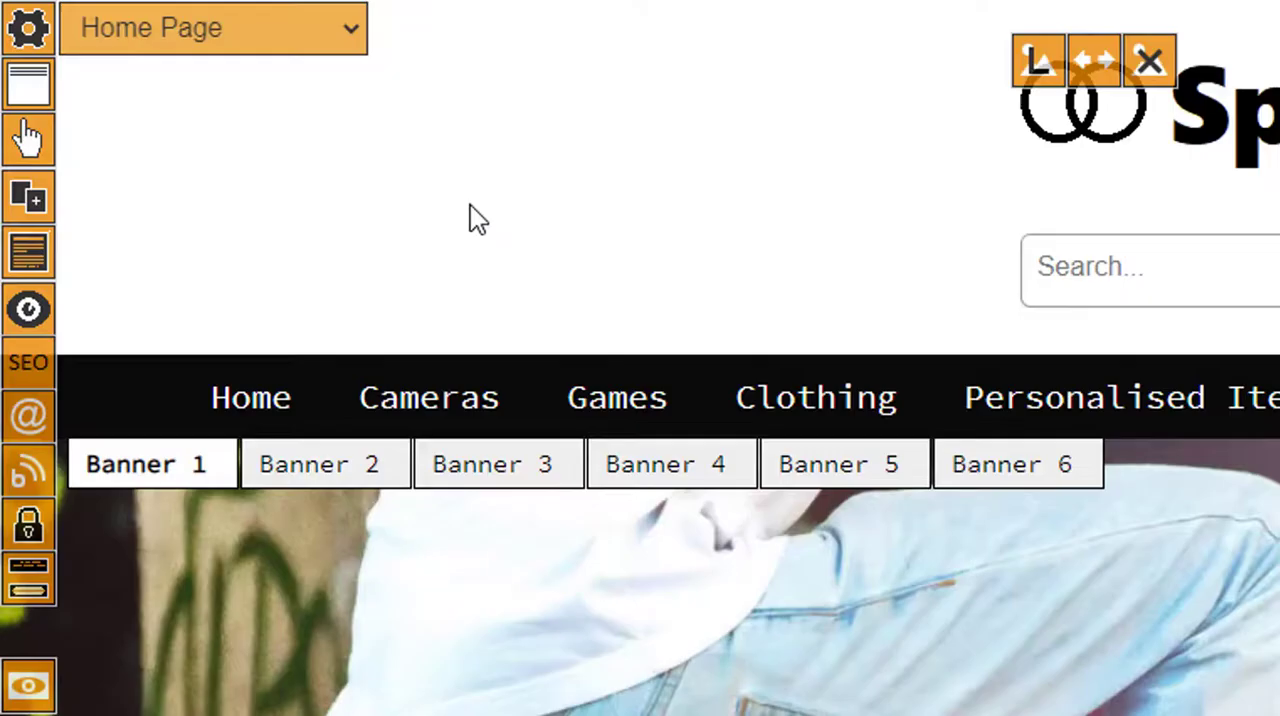
pyautogui.click(36, 421)
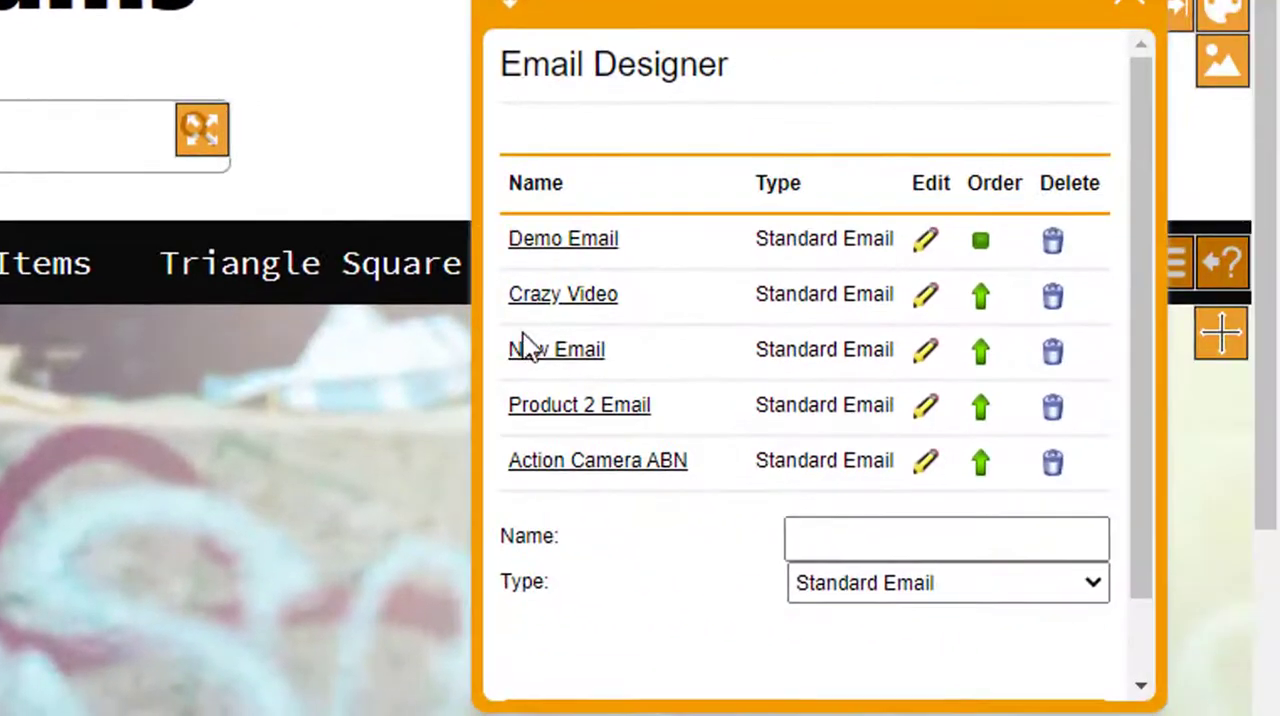
# Create a Standard Email named "cust seq" and open it for designing.
pyautogui.click(905, 537)
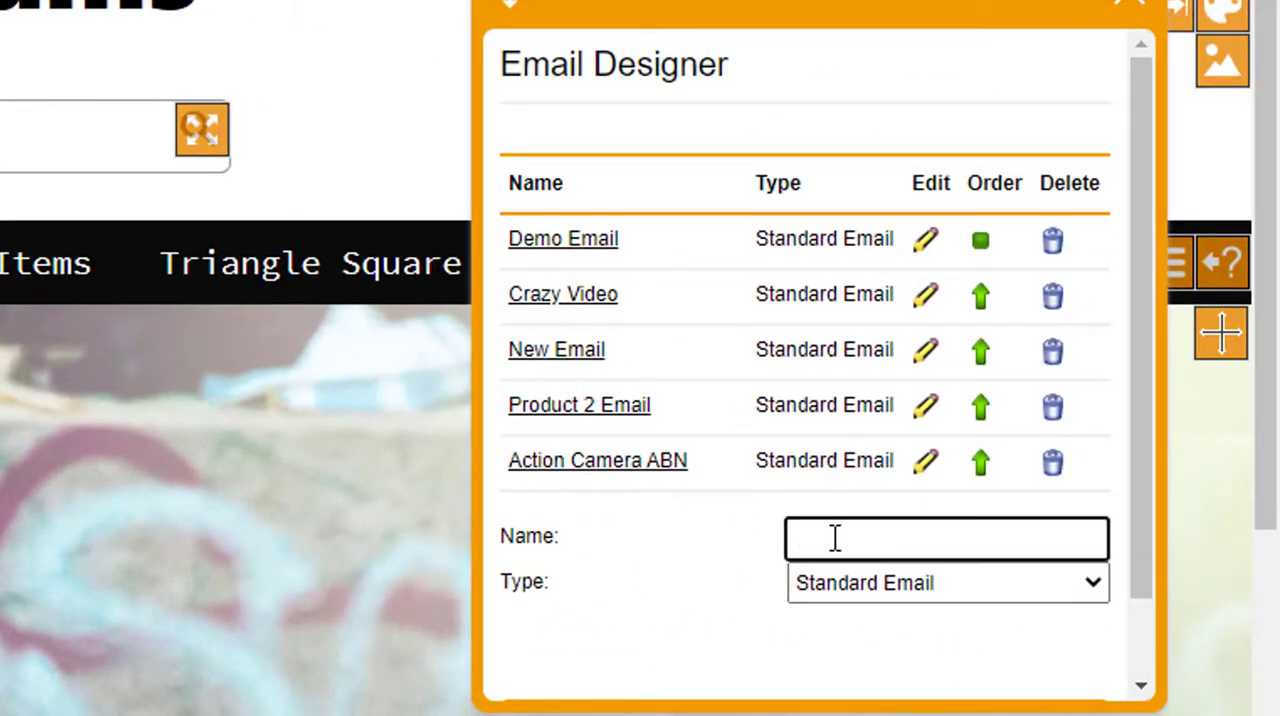
pyautogui.write('cust seq')
pyautogui.scroll(-2, 746, 563)
pyautogui.click(810, 650)
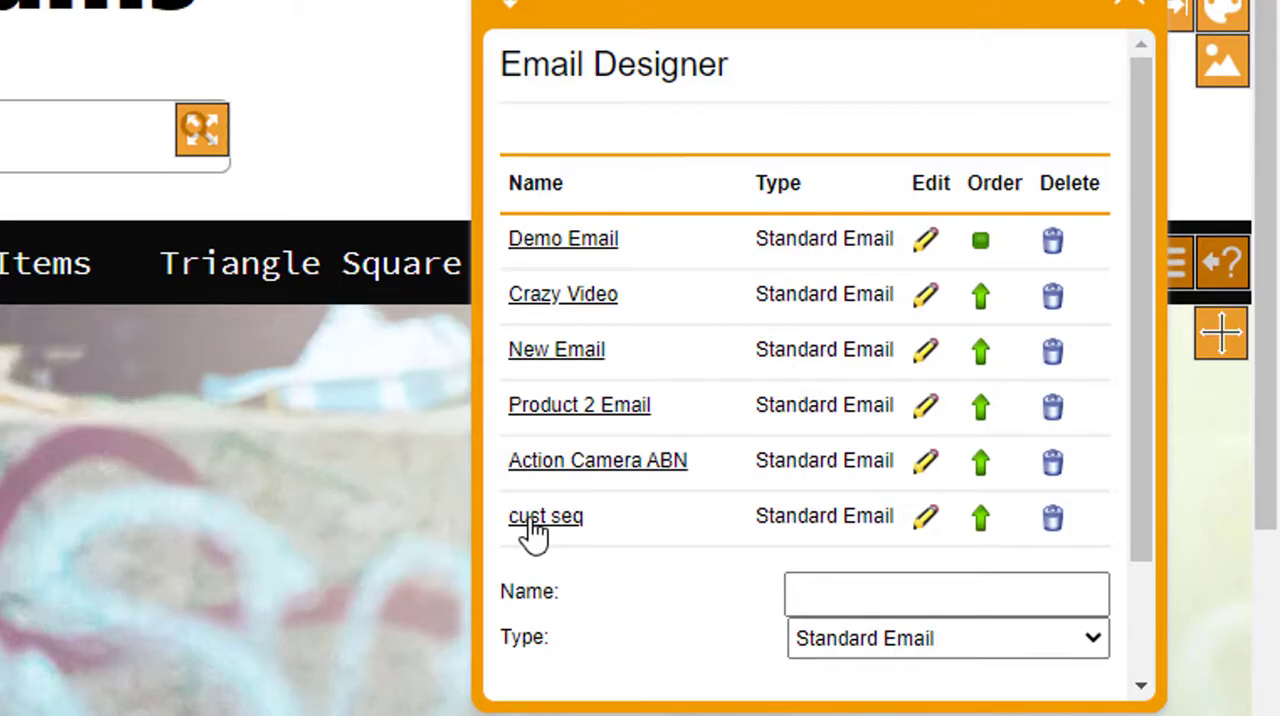
pyautogui.click(530, 525)
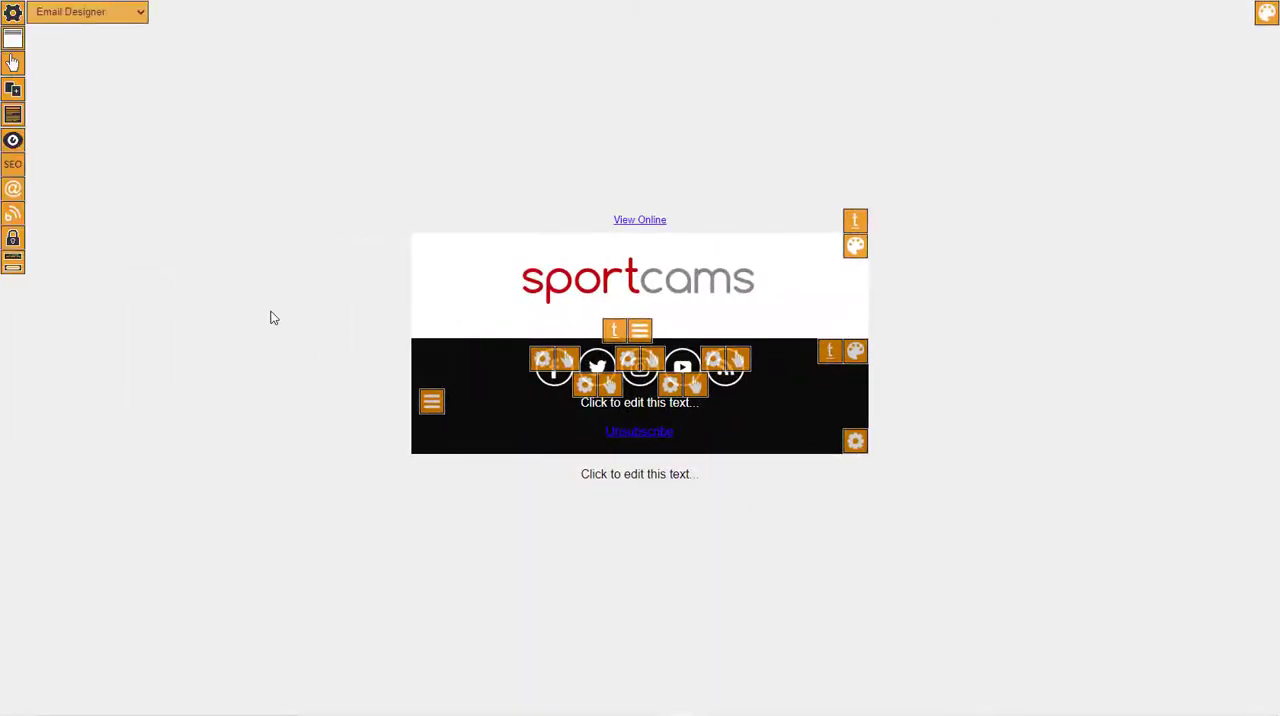
# Add the Banner 1 (Email) content block to the email's main section.
pyautogui.click(8, 263)
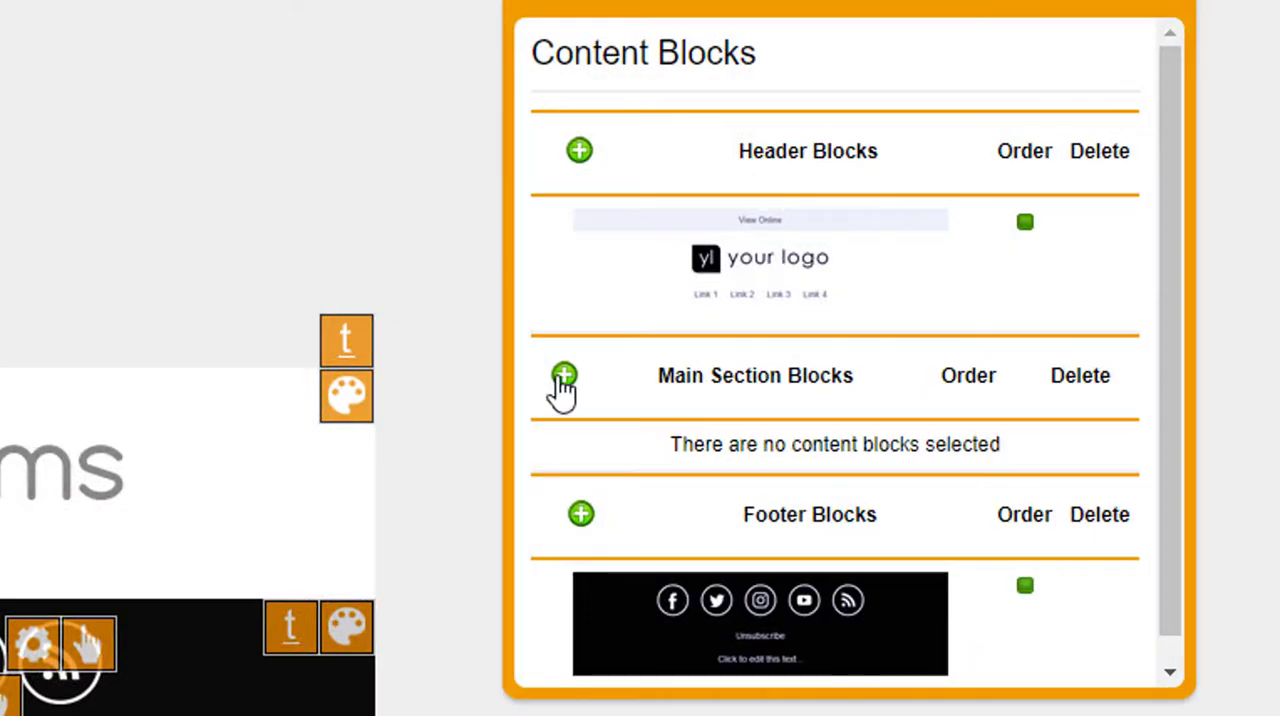
pyautogui.click(564, 378)
pyautogui.scroll(-10, 777, 420)
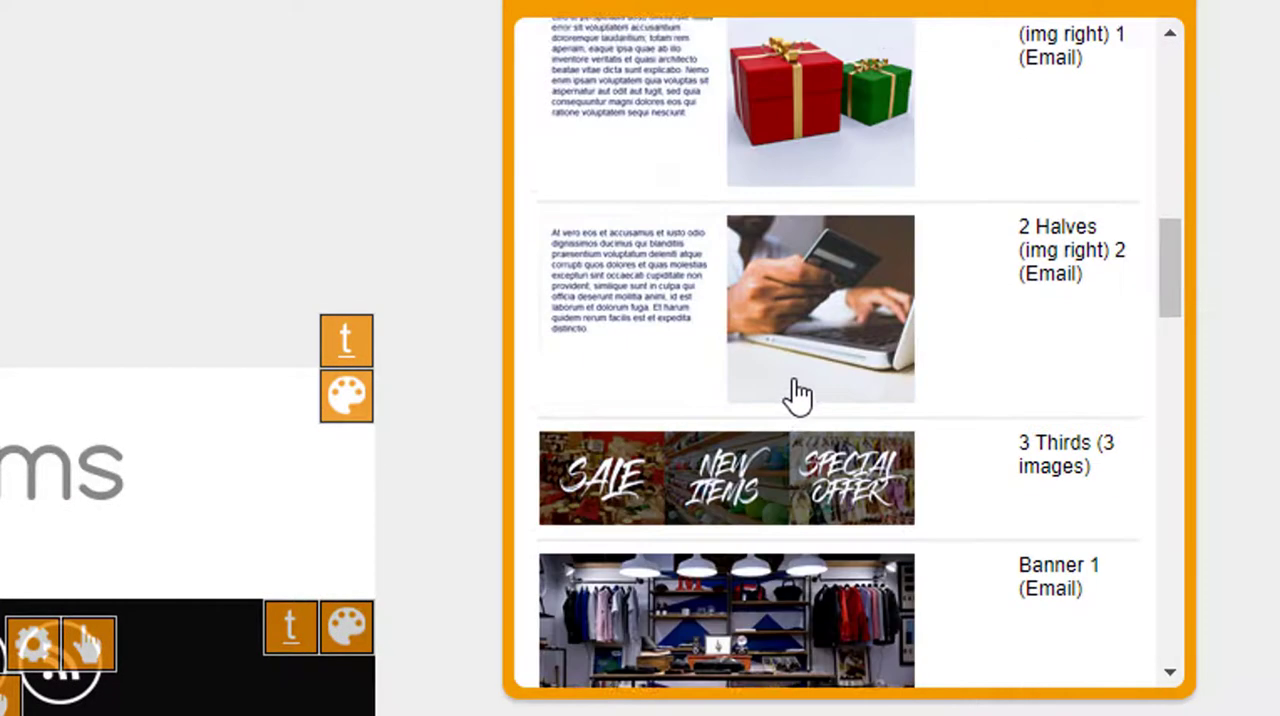
pyautogui.scroll(-5, 810, 385)
pyautogui.scroll(4, 820, 380)
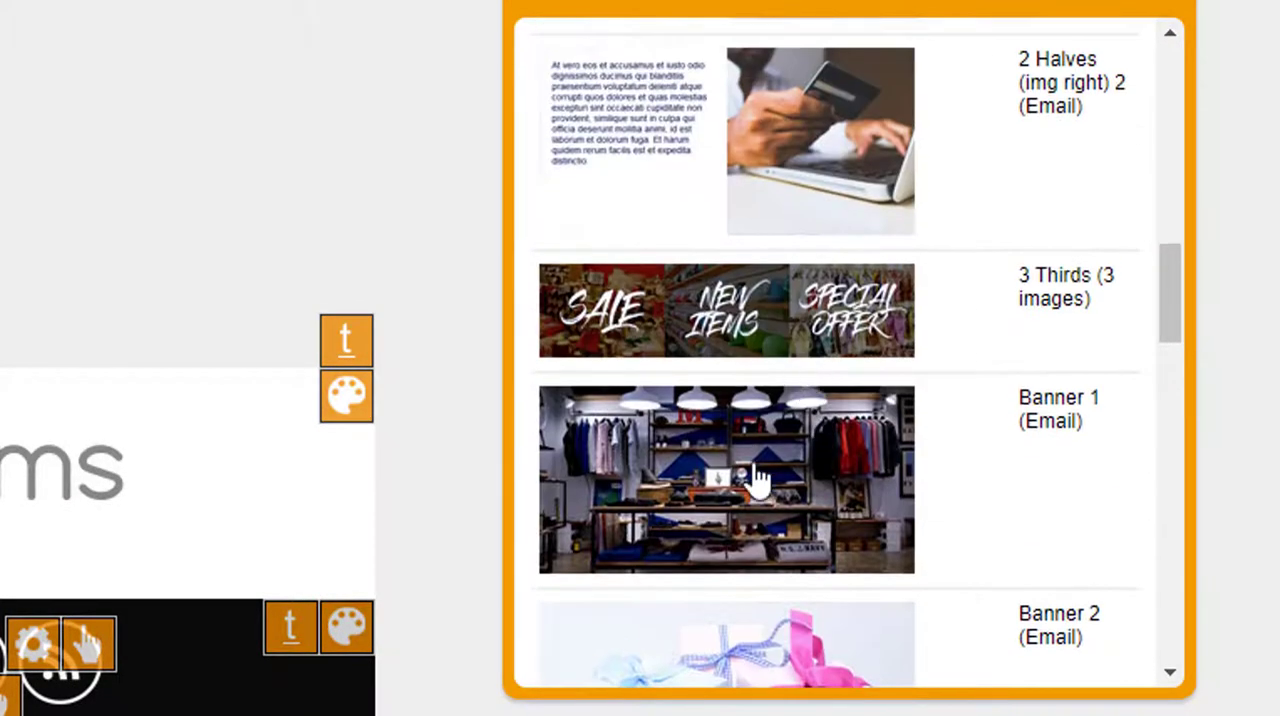
pyautogui.click(757, 480)
# Add the Text Area 1, Optional Button (Email) block below the banner and close the content block settings.
pyautogui.click(570, 378)
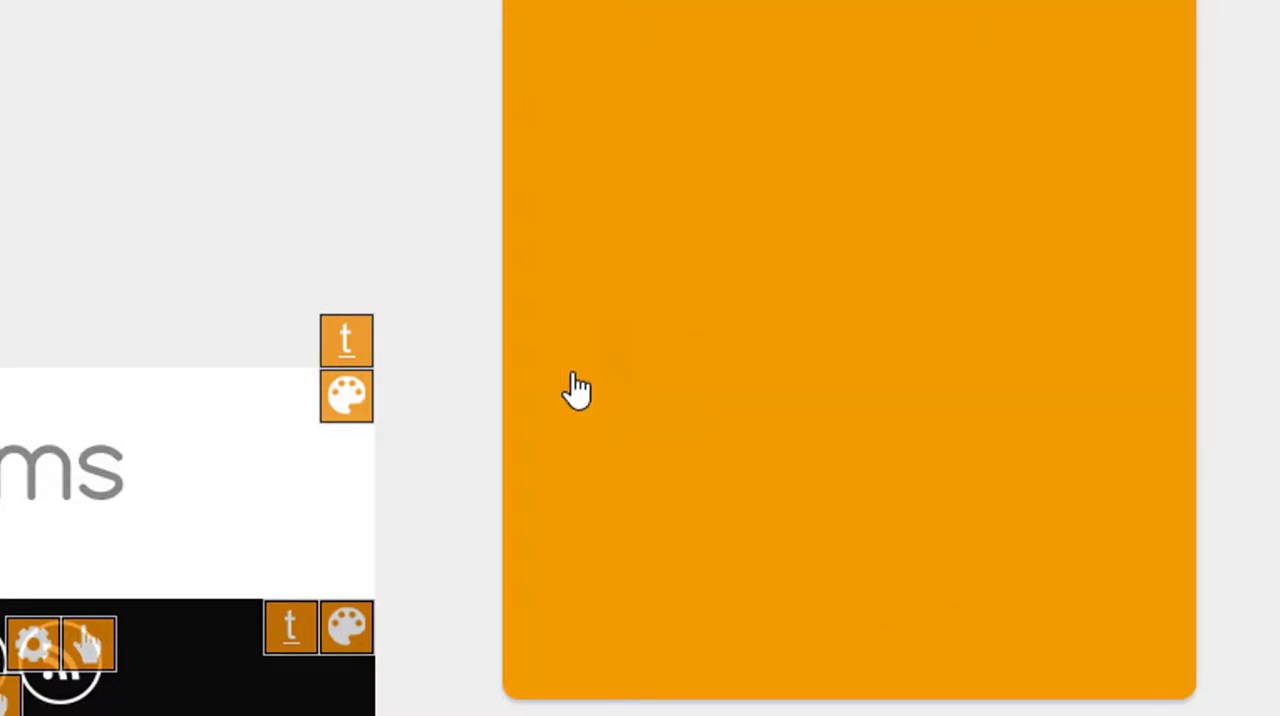
pyautogui.scroll(-15, 709, 414)
pyautogui.scroll(-5, 760, 432)
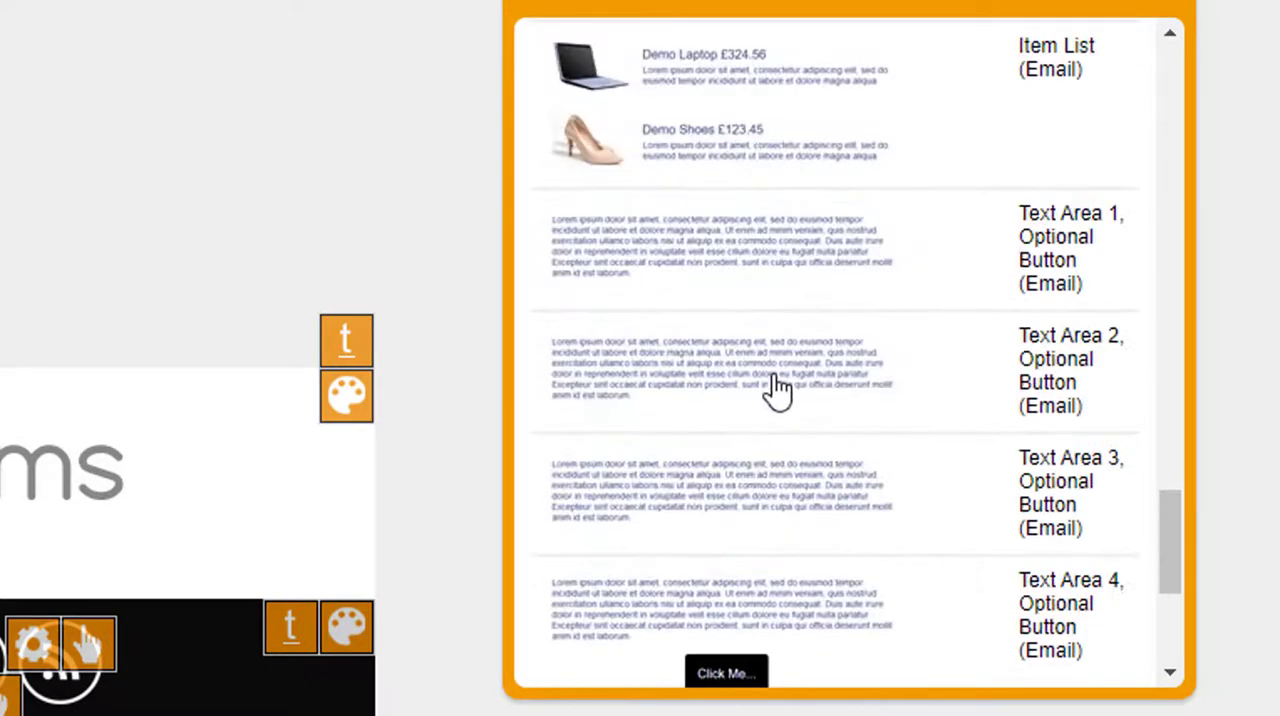
pyautogui.click(743, 271)
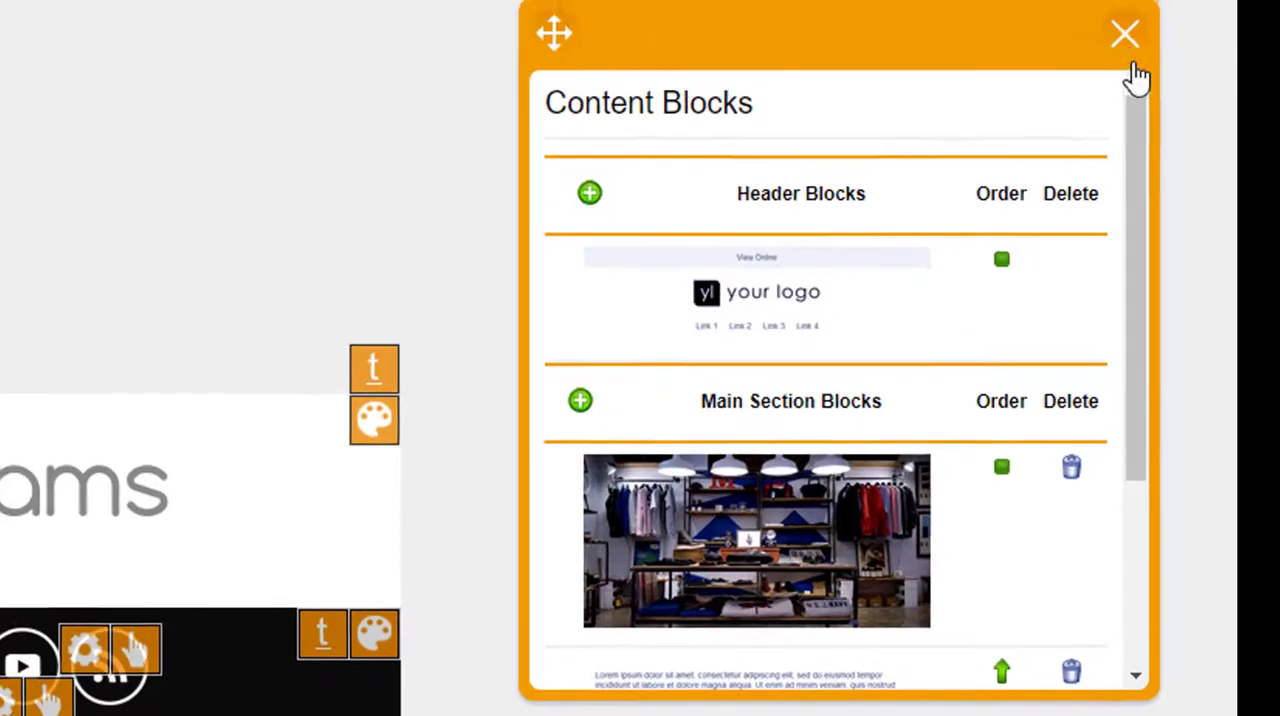
pyautogui.click(1124, 38)
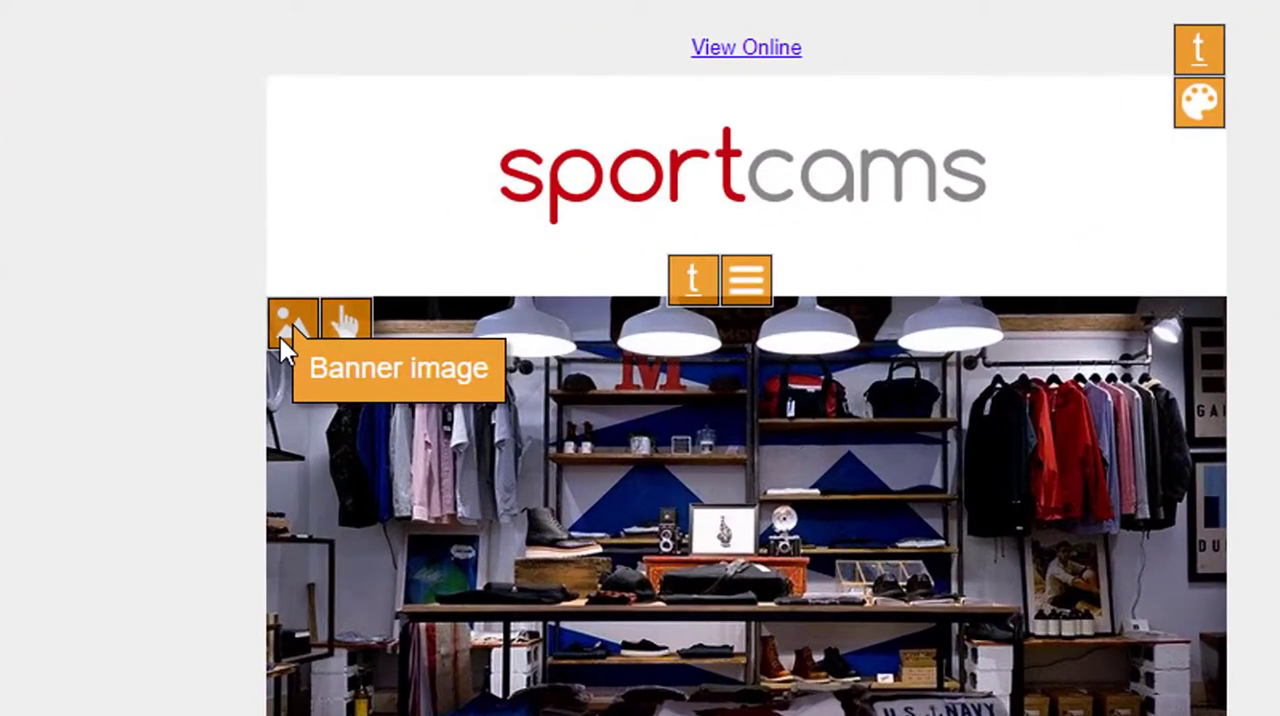
# Search the image library for "shopping" to find a new banner image.
pyautogui.click(419, 214)
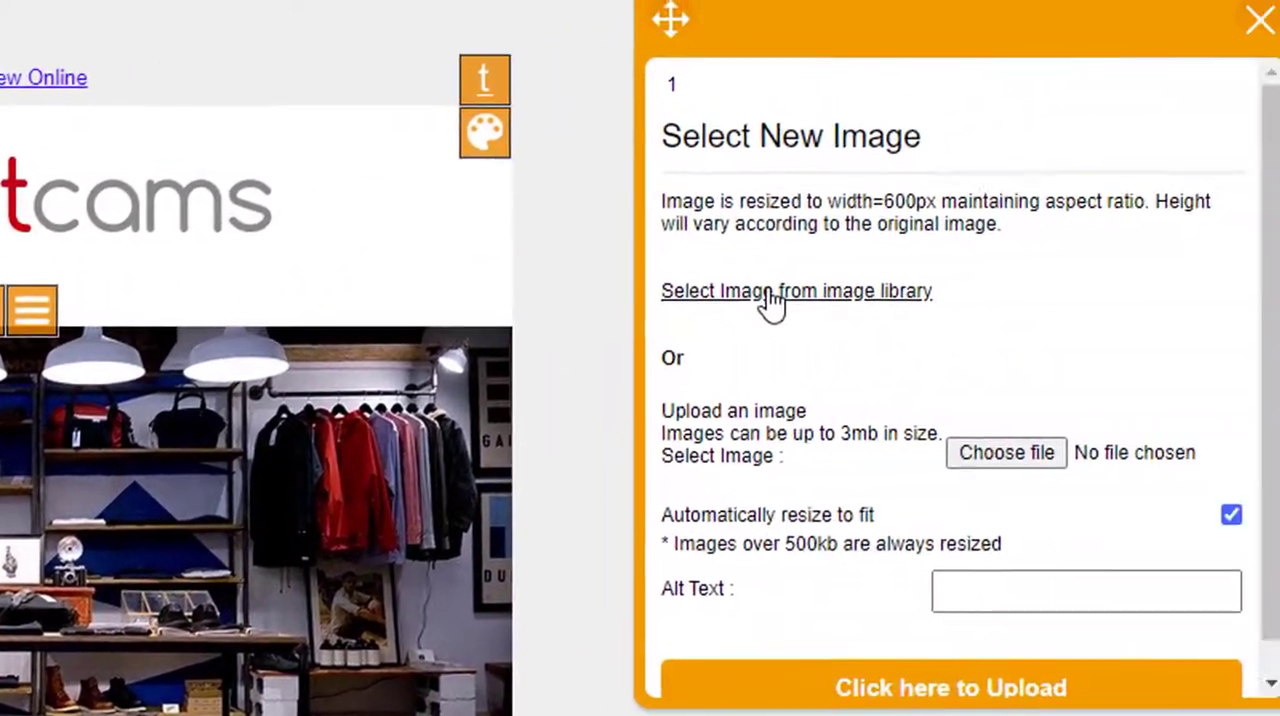
pyautogui.click(857, 292)
pyautogui.click(703, 205)
pyautogui.write('shopping')
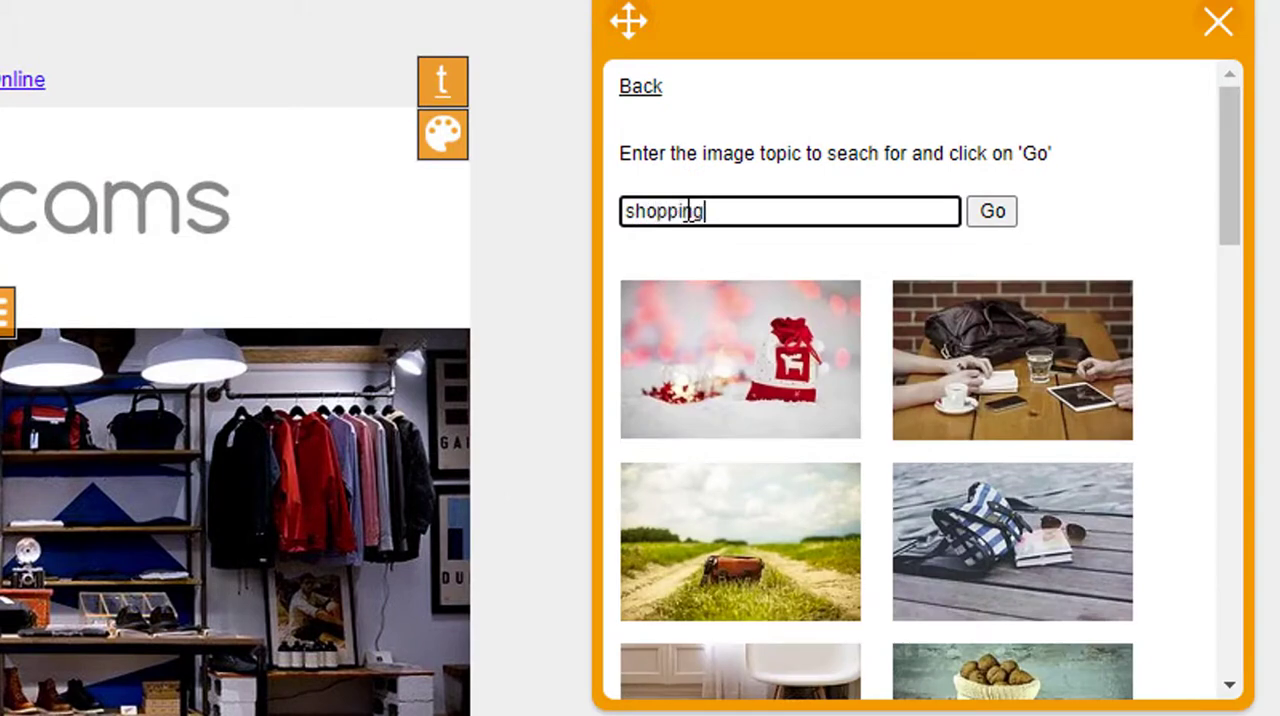
pyautogui.press('Return')
# Use the clothing shop interior with four hanging lamps and a central display table as the banner image.
pyautogui.scroll(-3, 766, 409)
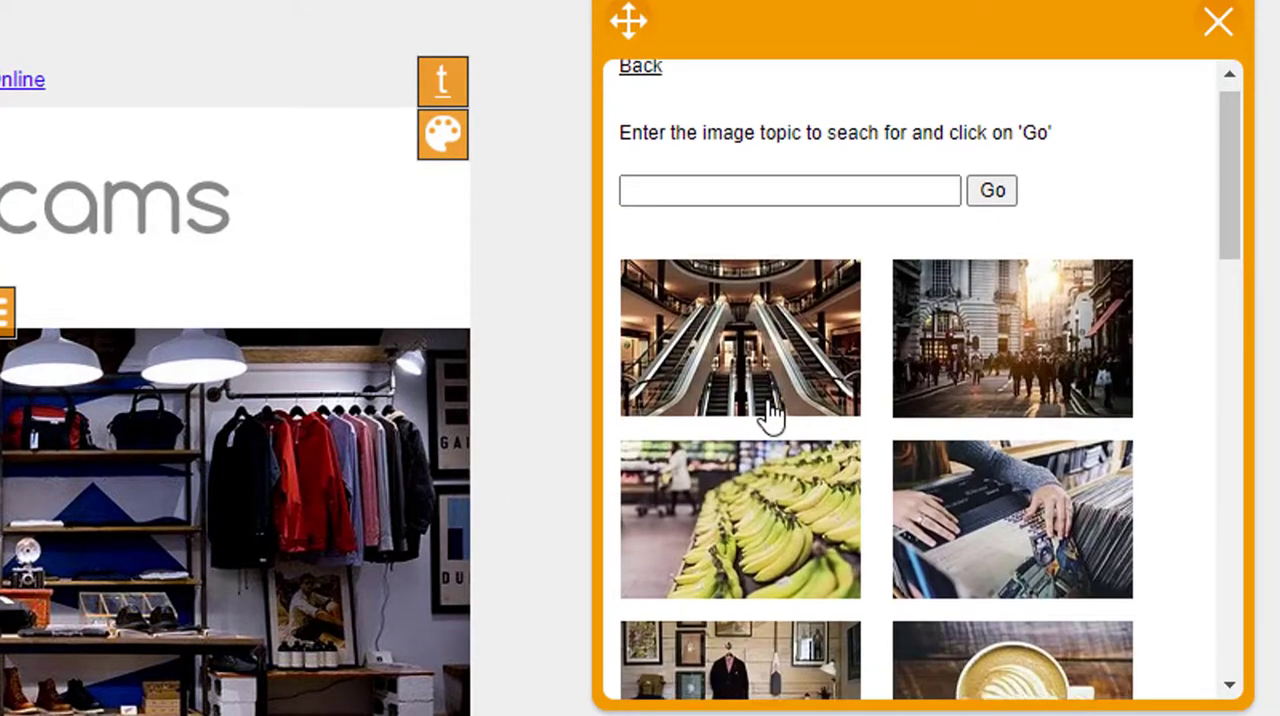
pyautogui.scroll(-2, 768, 413)
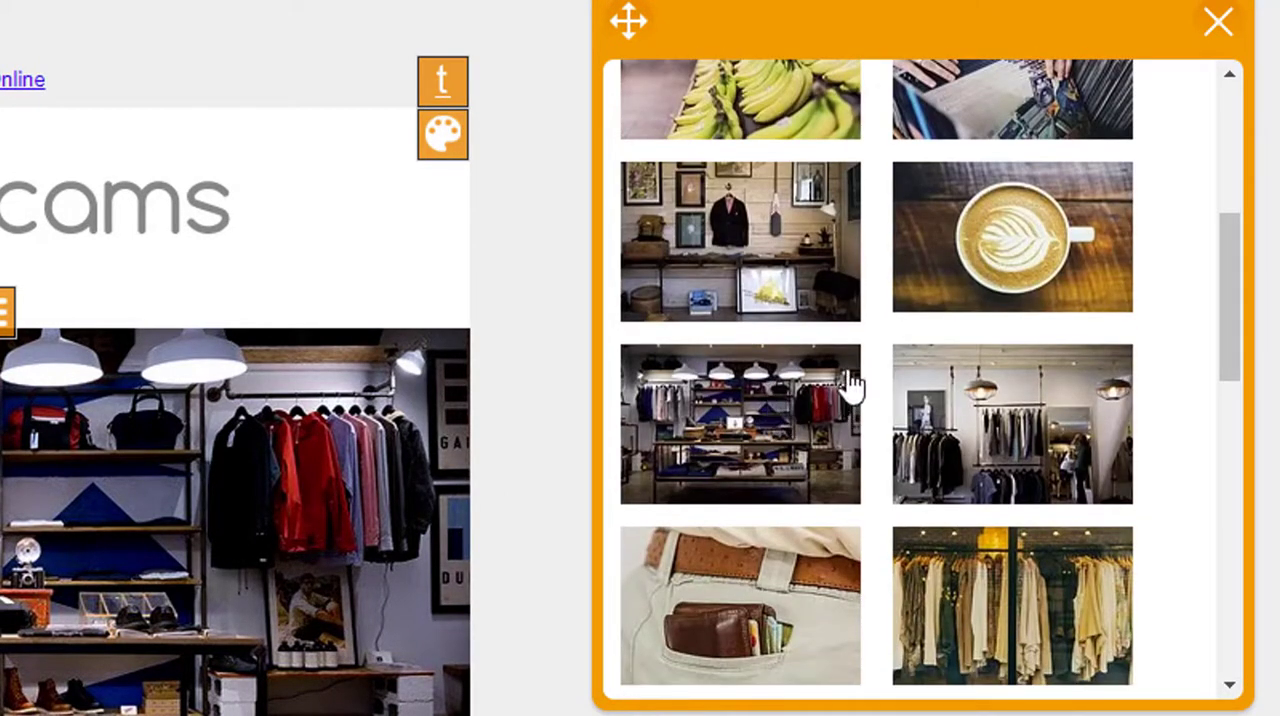
pyautogui.click(745, 437)
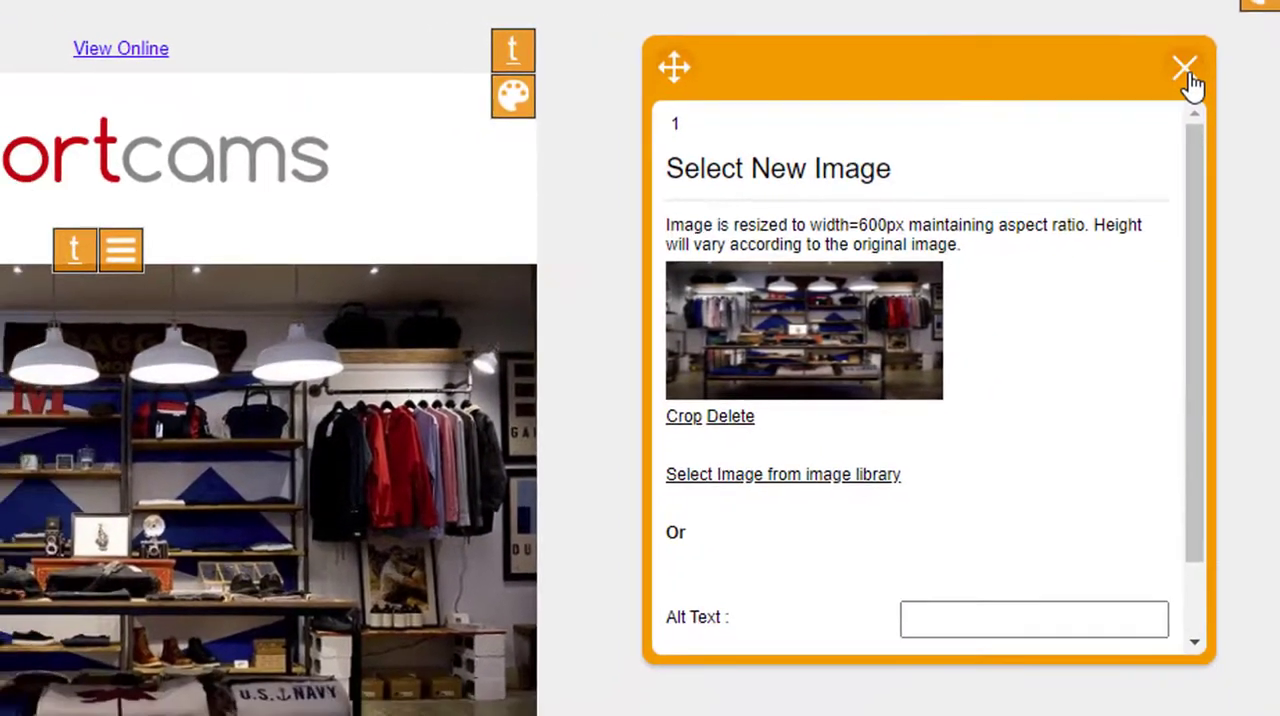
pyautogui.click(1180, 74)
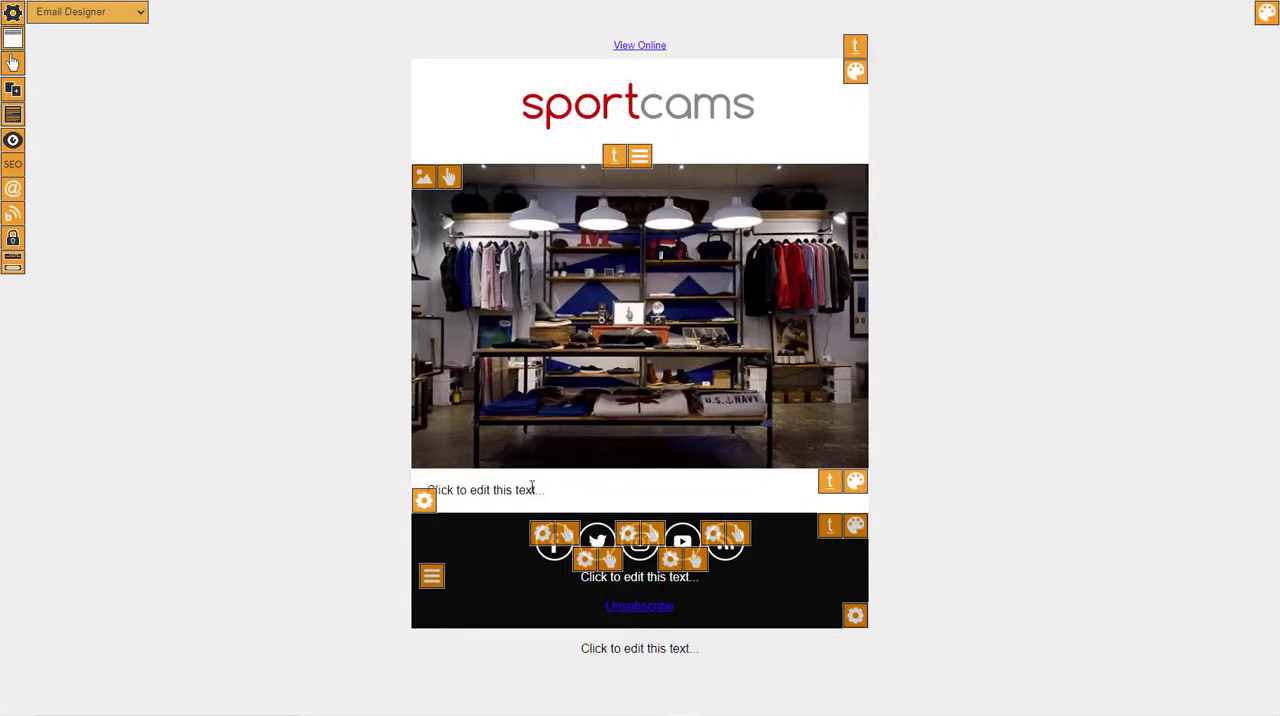
# Replace the text block's placeholder with "Thanks for making a purchase. We're a local company and really appreciate your business." and save it.
pyautogui.click(531, 489)
pyautogui.moveTo(546, 490); pyautogui.dragTo(341, 495)
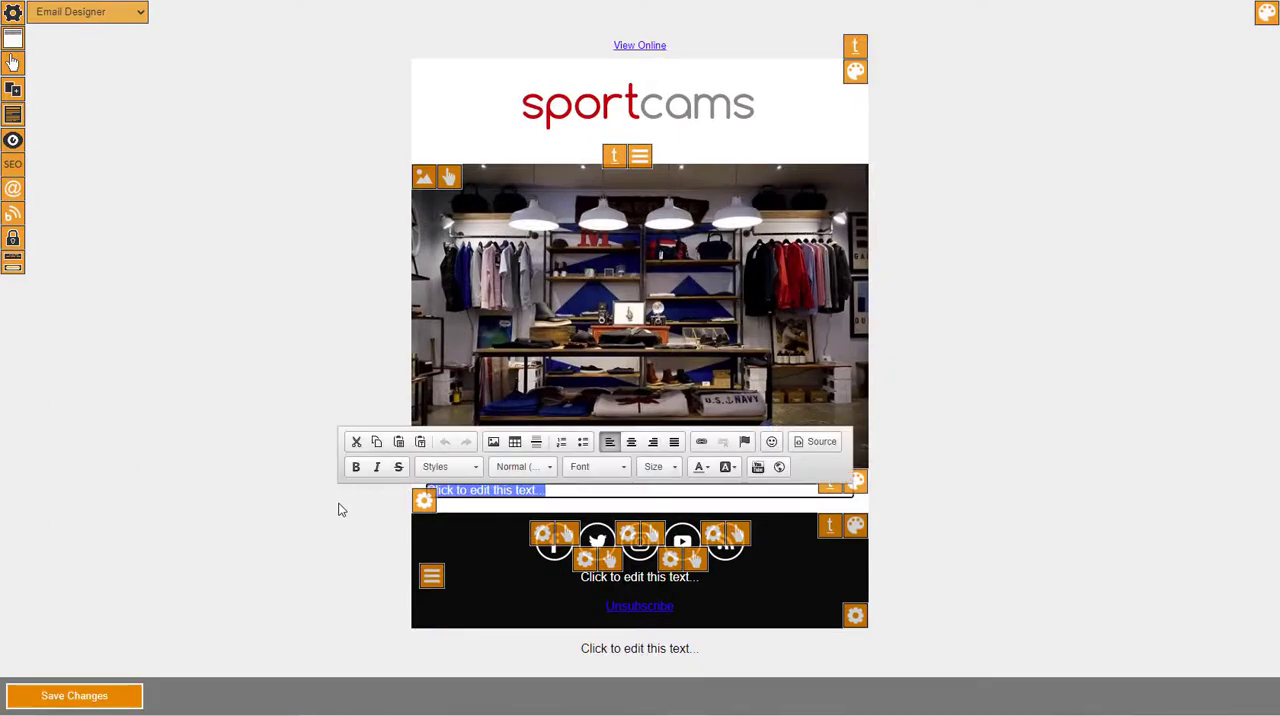
pyautogui.write('Thanks for making a pur')
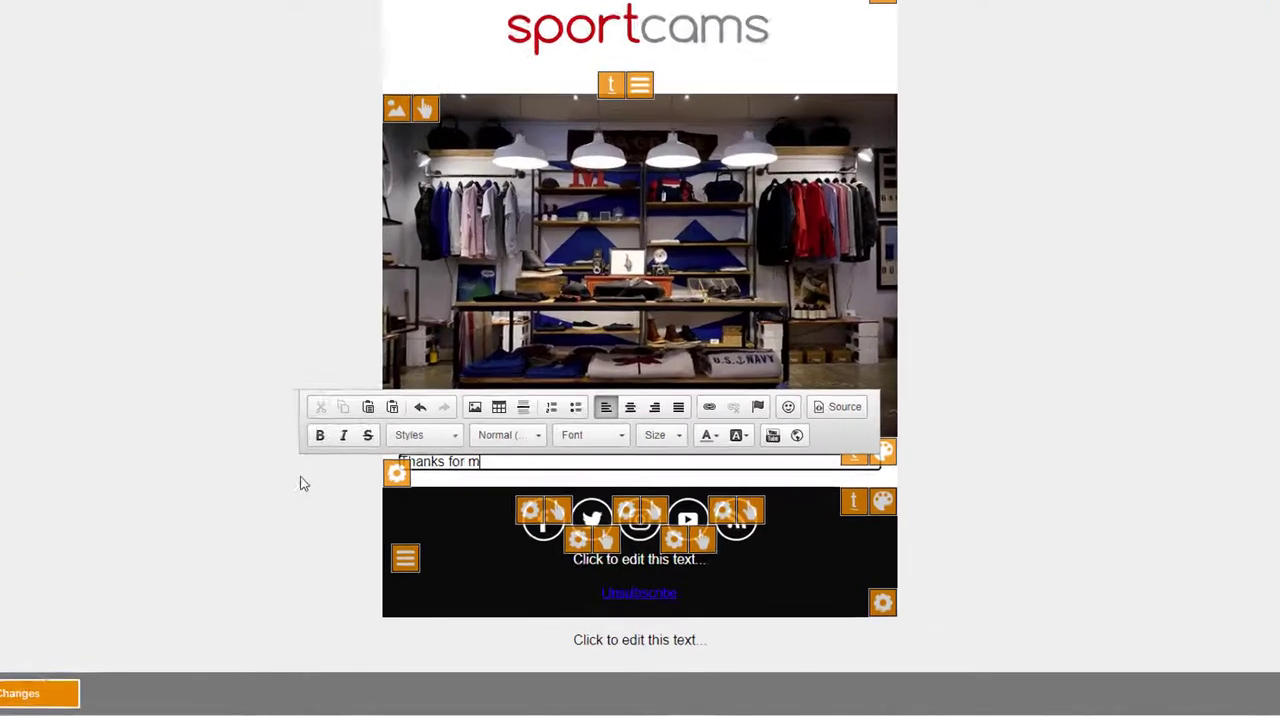
pyautogui.write('chase')
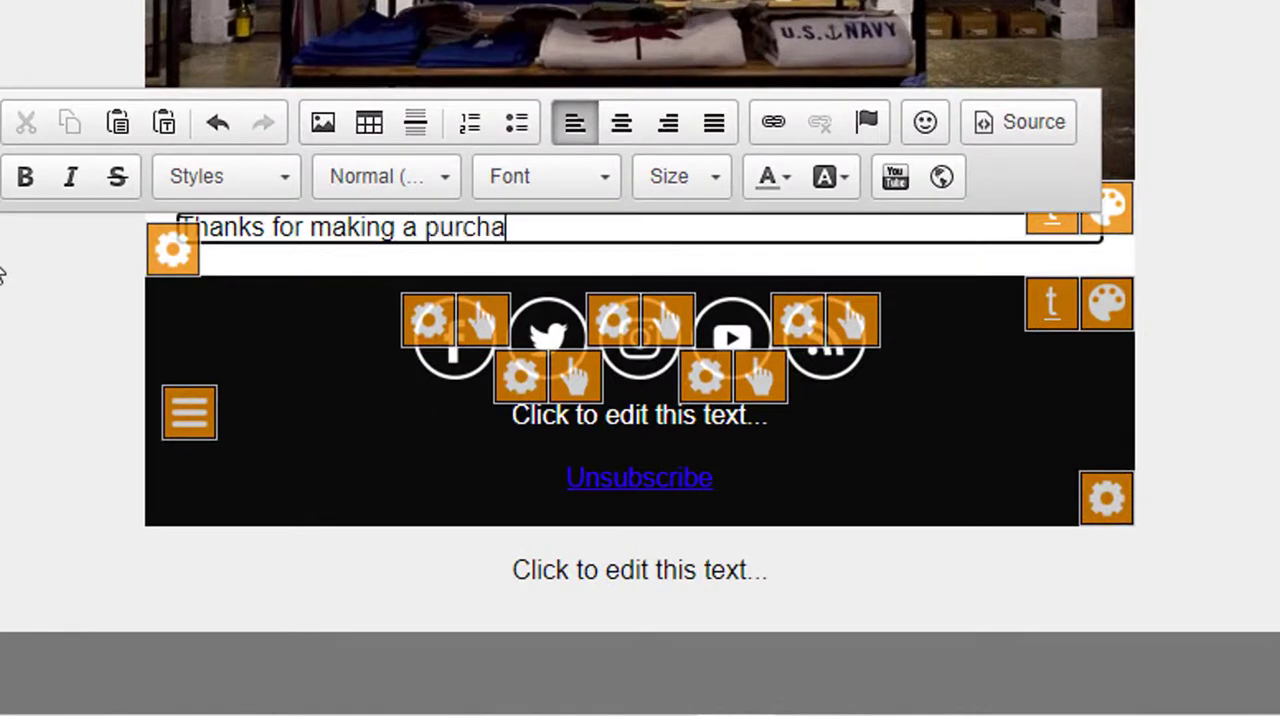
pyautogui.write('.')
pyautogui.write("We're a local company and really appreciate your business.")
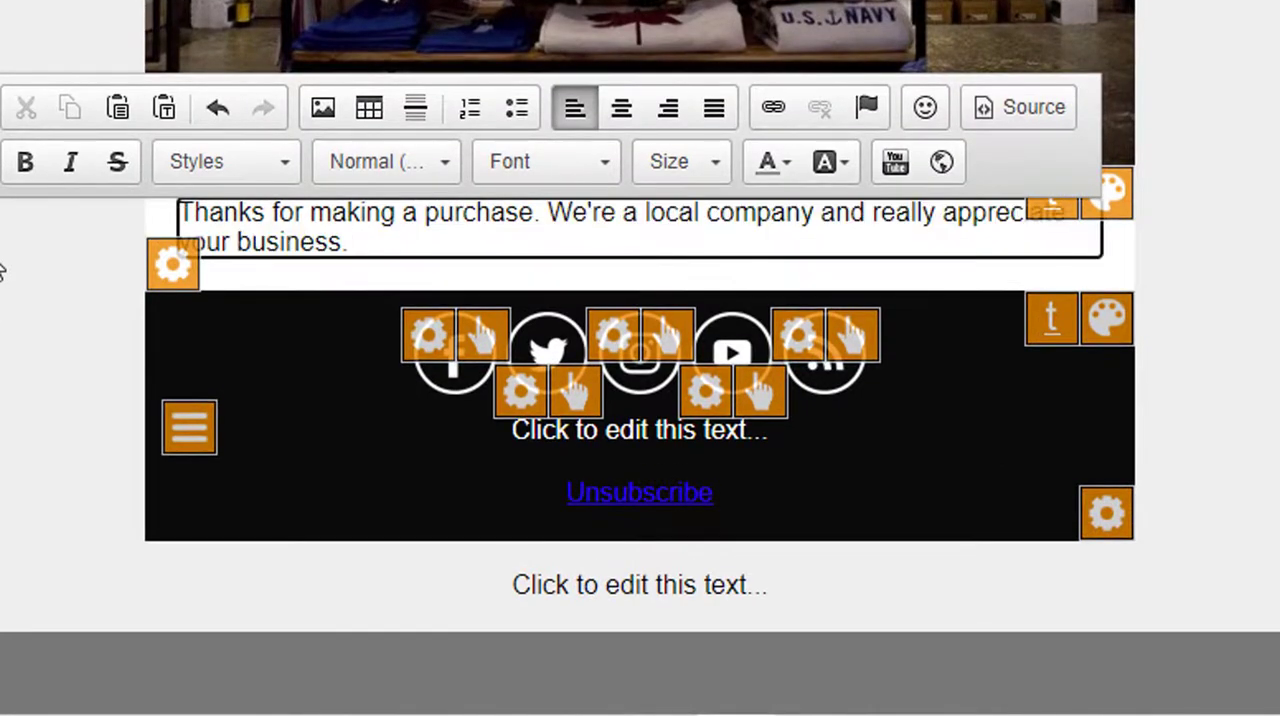
pyautogui.click(64, 697)
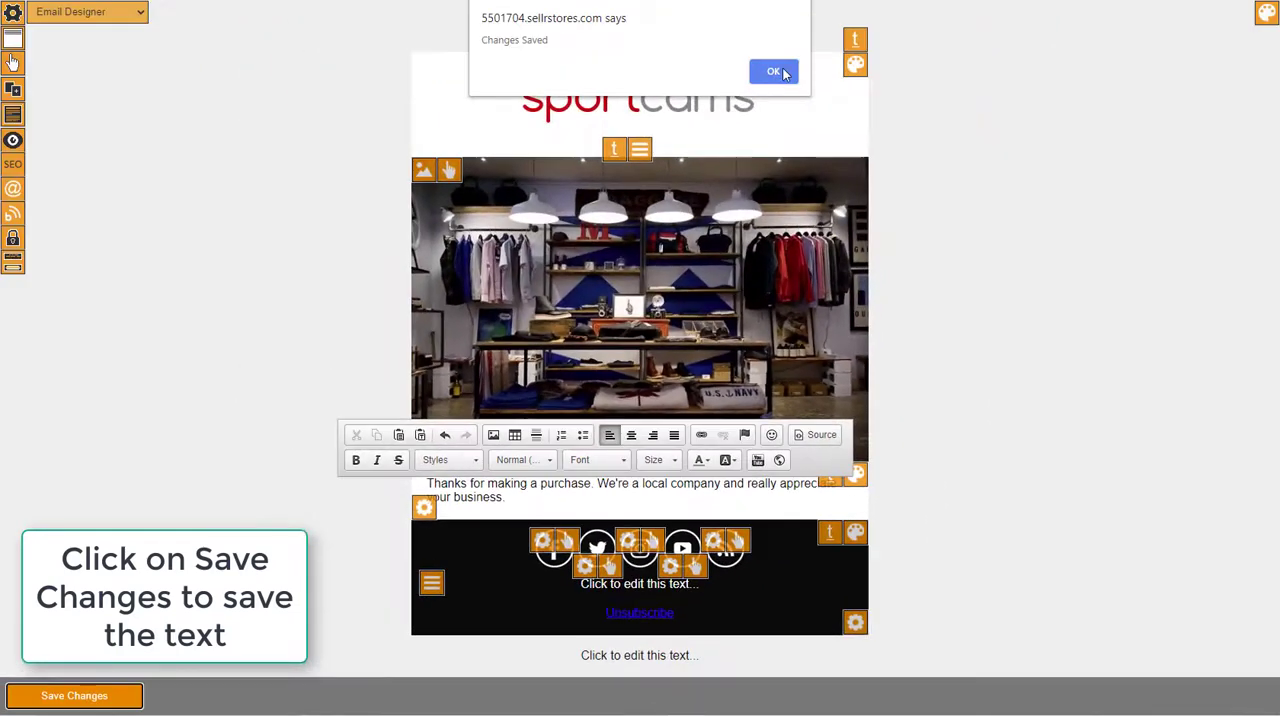
# Return to the customer sequence and add an email with the subject "Thanks for your custom", based on the "cust seq" design.
pyautogui.click(780, 72)
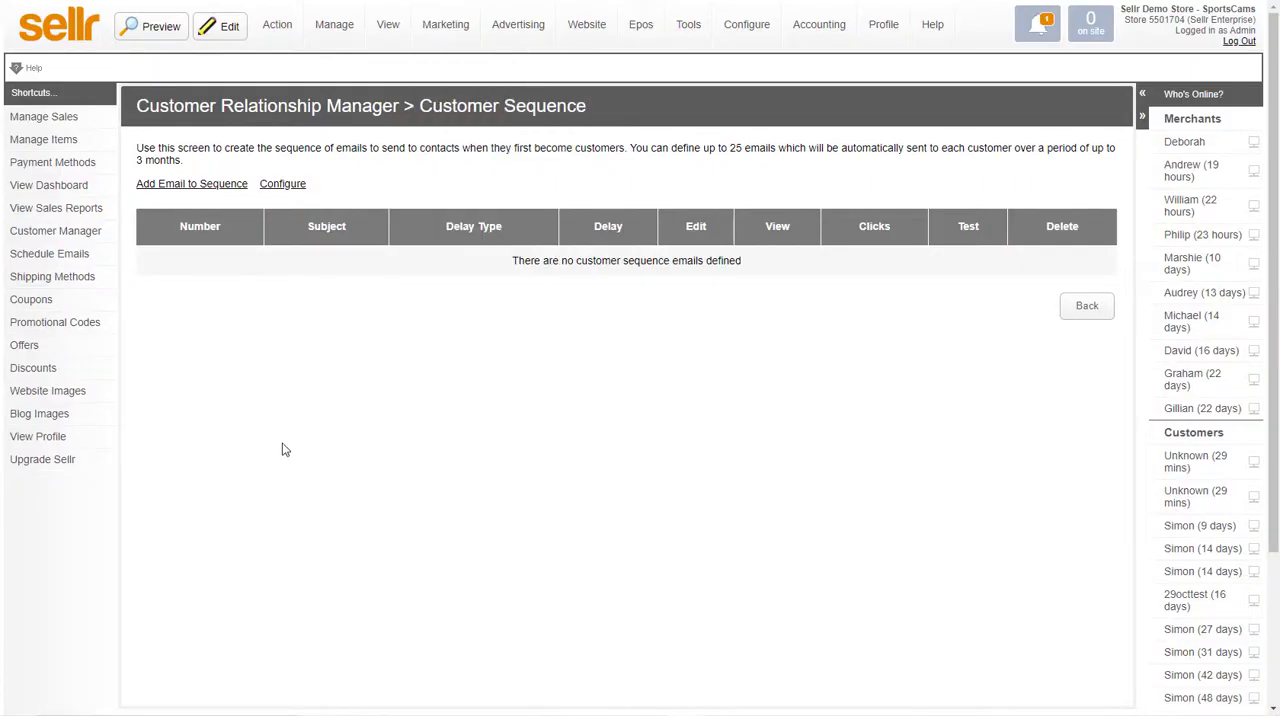
pyautogui.click(172, 184)
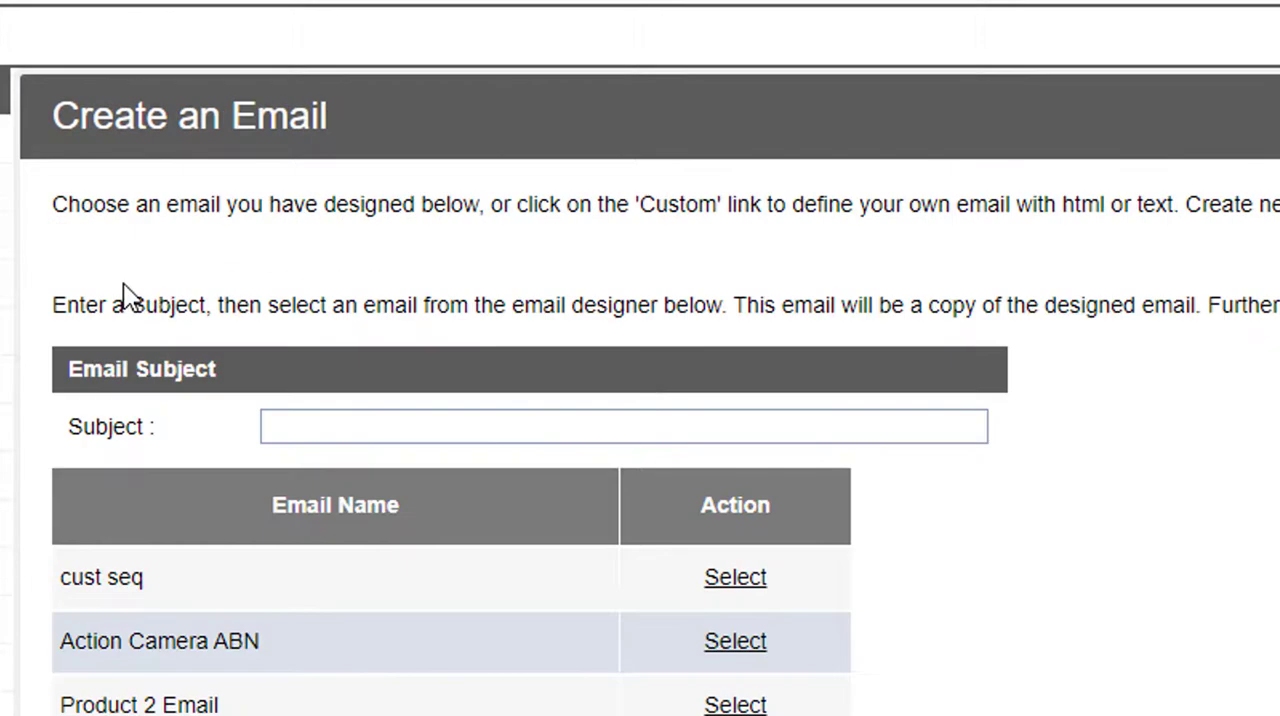
pyautogui.click(304, 430)
pyautogui.write('Thnak')
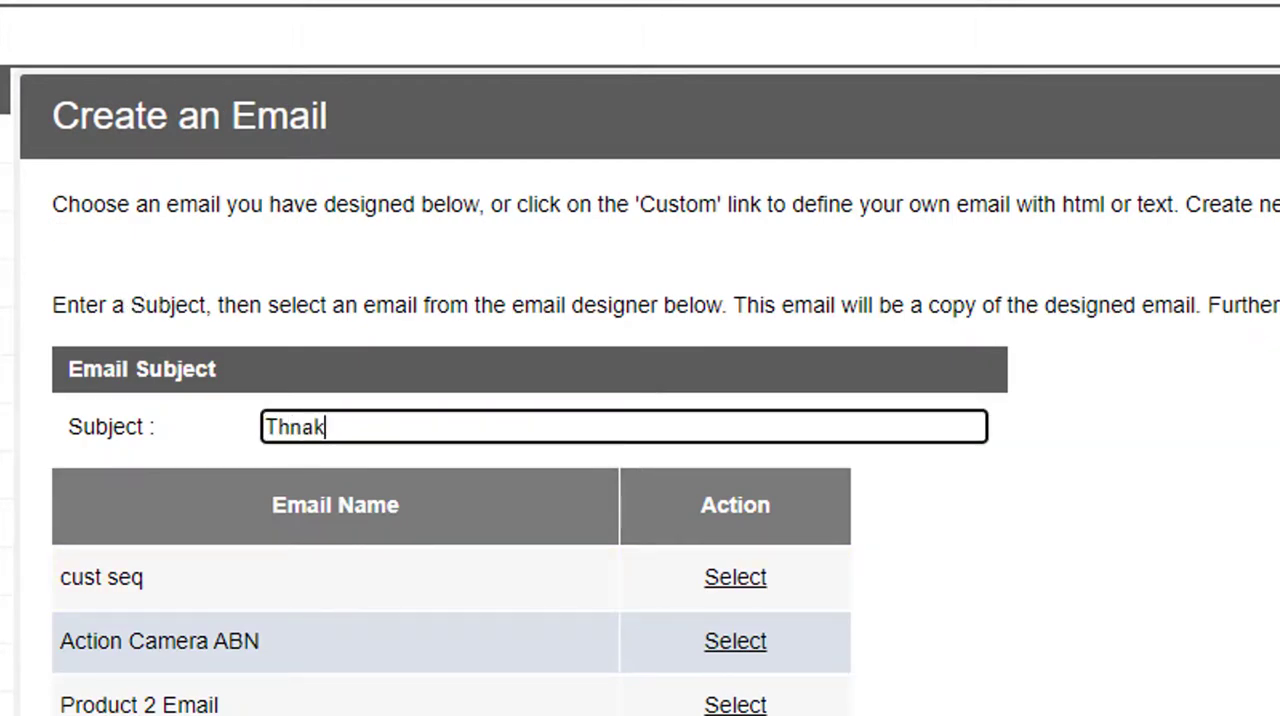
pyautogui.write('s')
pyautogui.press('BackSpace')
pyautogui.press('BackSpace')
pyautogui.press('BackSpace')
pyautogui.press('BackSpace')
pyautogui.press('BackSpace')
pyautogui.write('hanks for your cu')
pyautogui.press('BackSpace')
pyautogui.write('usty')
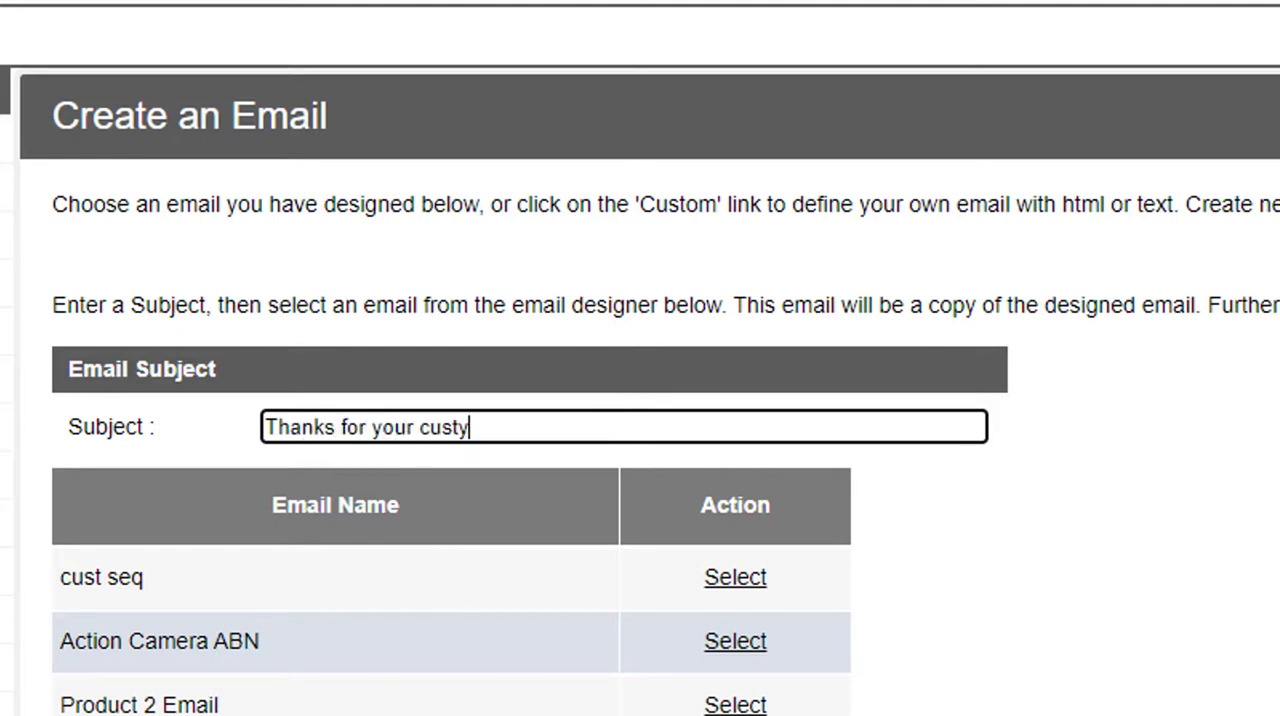
pyautogui.write('om')
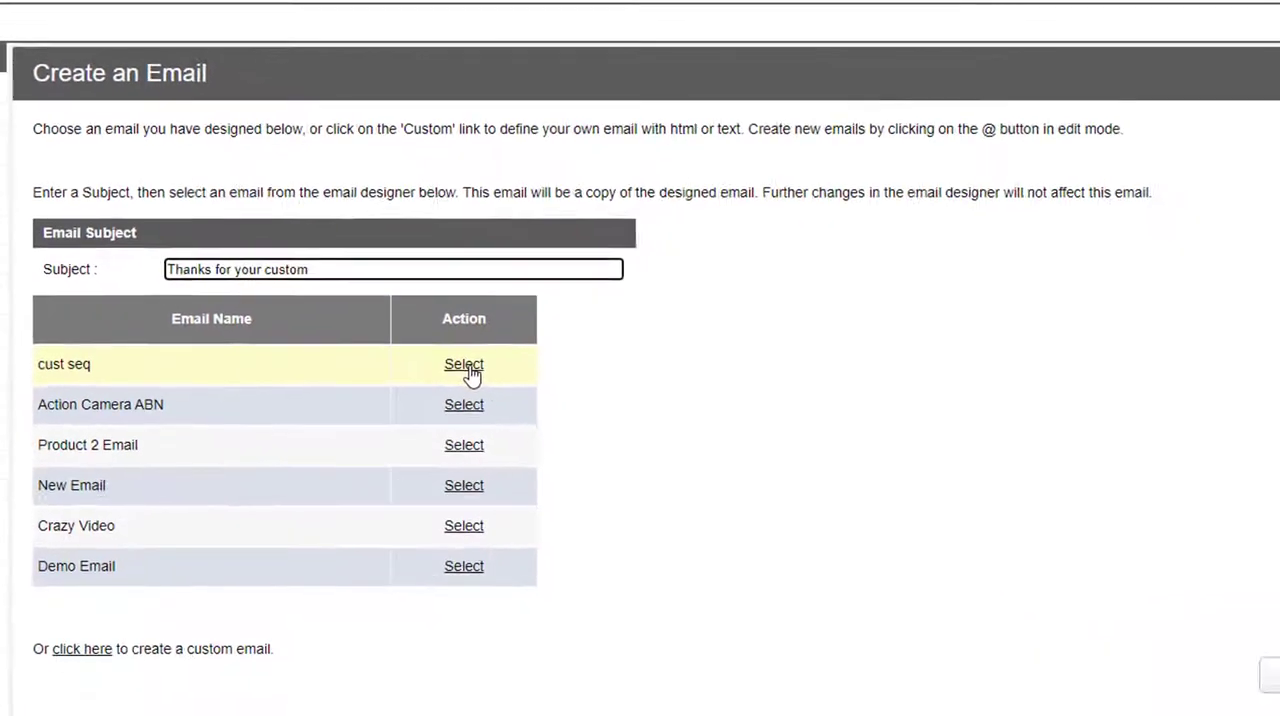
pyautogui.click(741, 583)
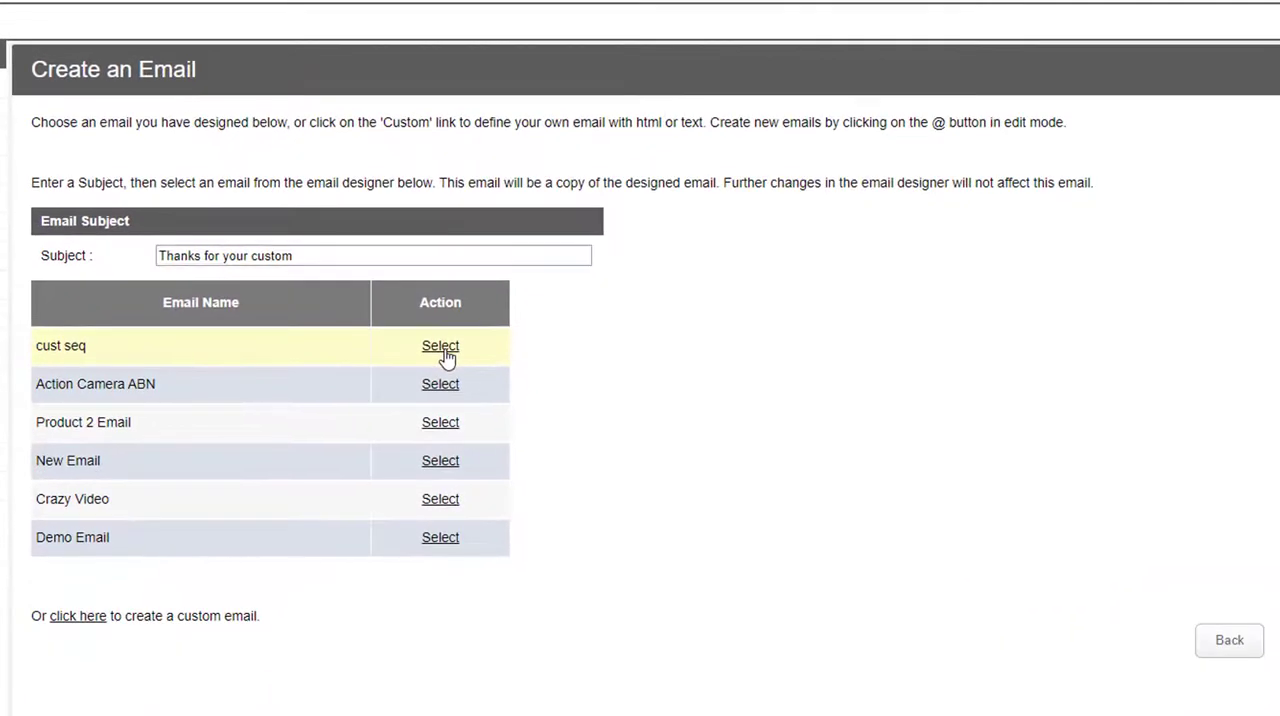
pyautogui.click(441, 347)
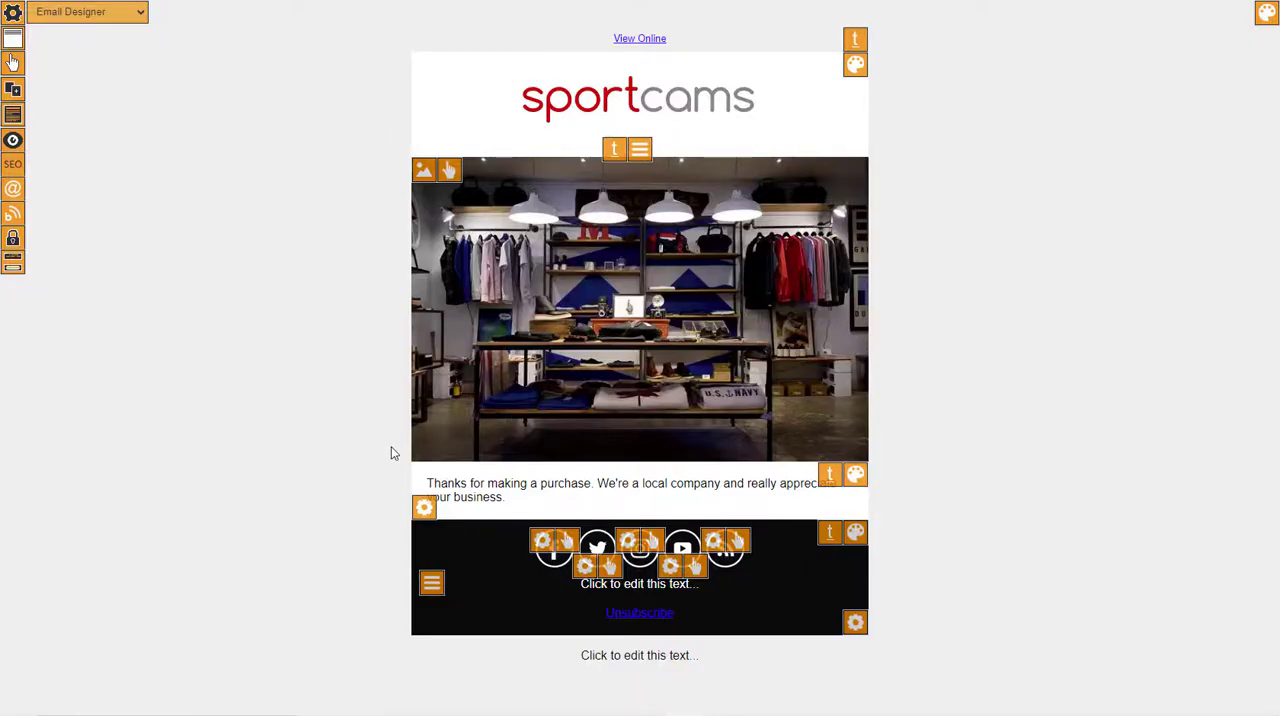
# Replace the email's message text with "Here are some other items that we sell." and save the change.
pyautogui.click(500, 483)
pyautogui.hotkey('ctrl', 'a')
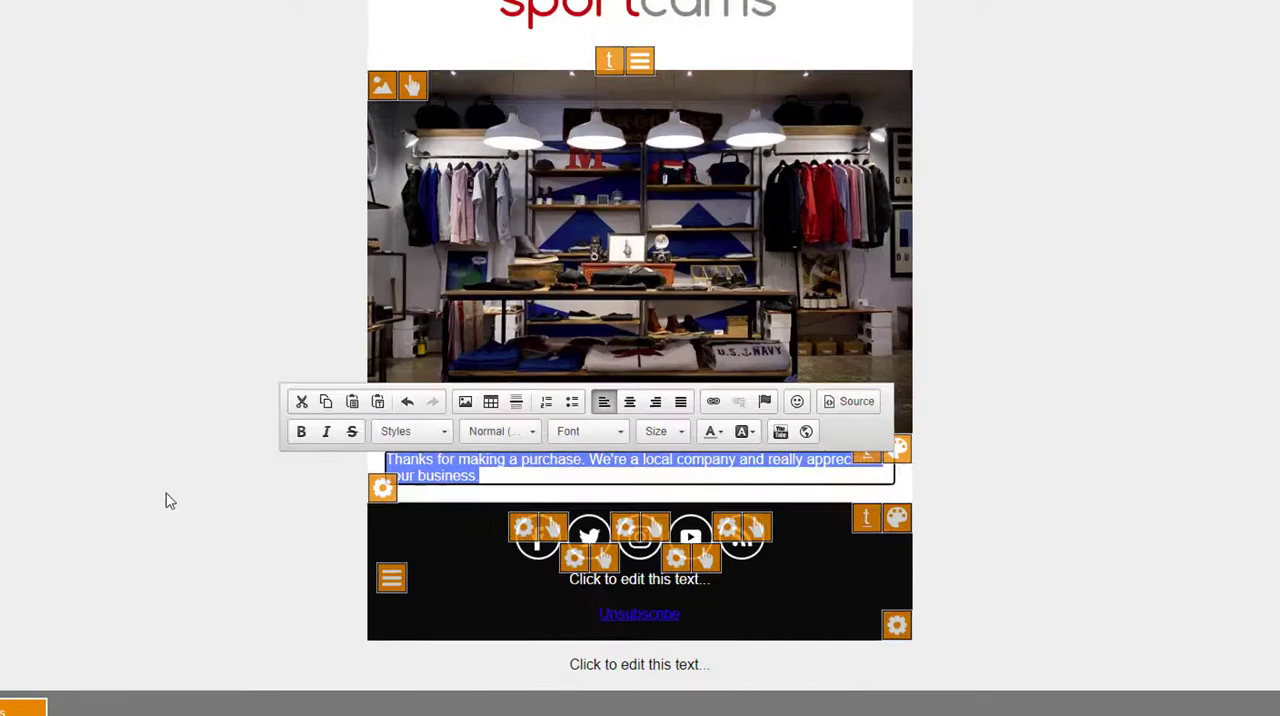
pyautogui.write('Here ')
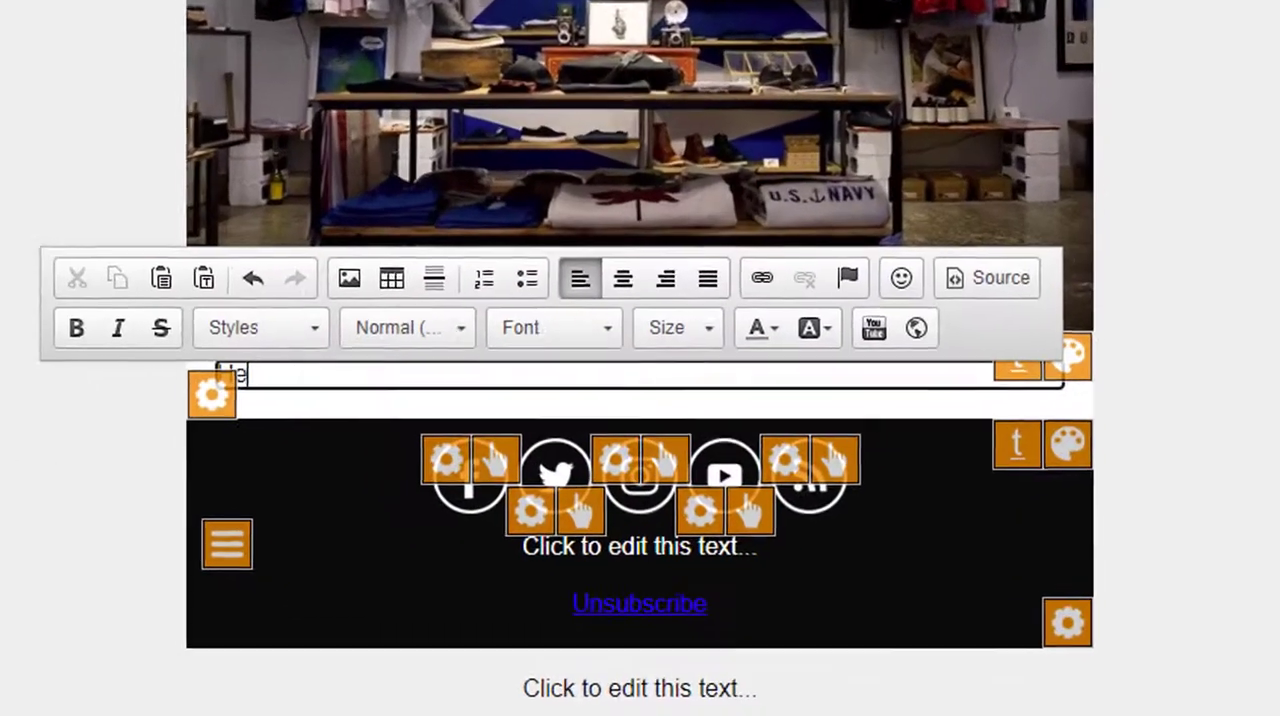
pyautogui.write('are some other i')
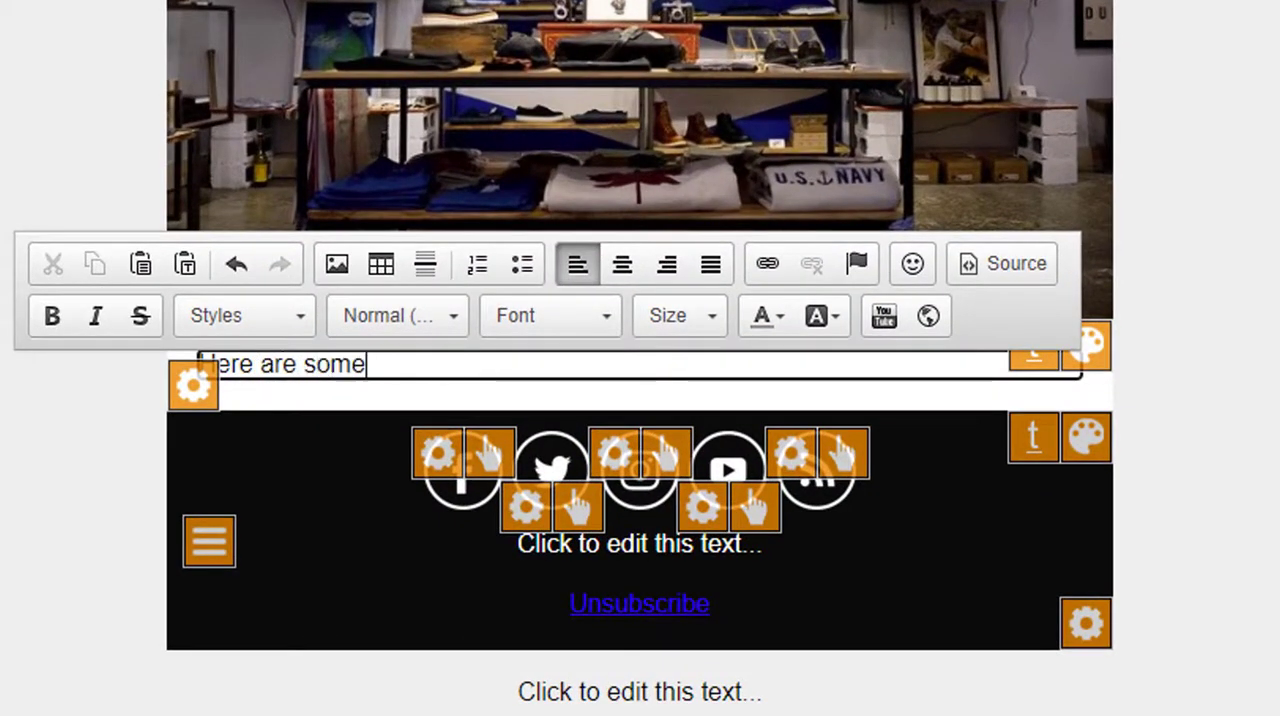
pyautogui.write('tems that we sell')
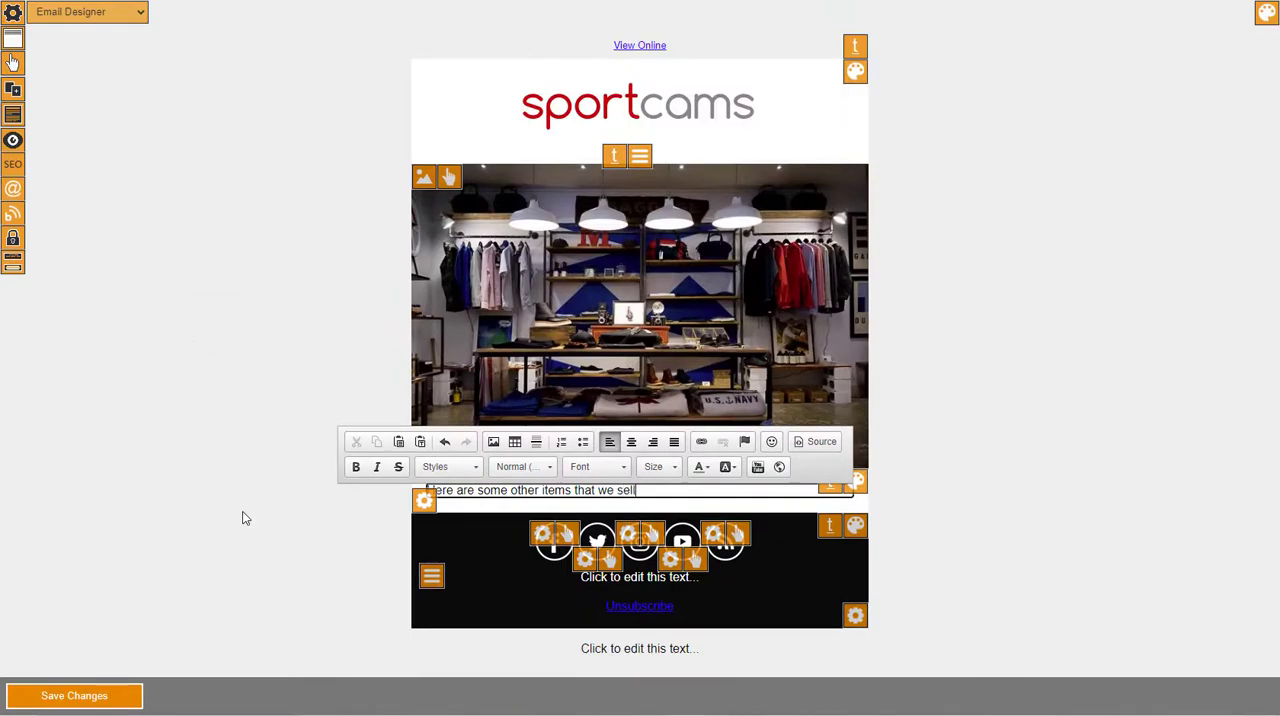
pyautogui.write('.')
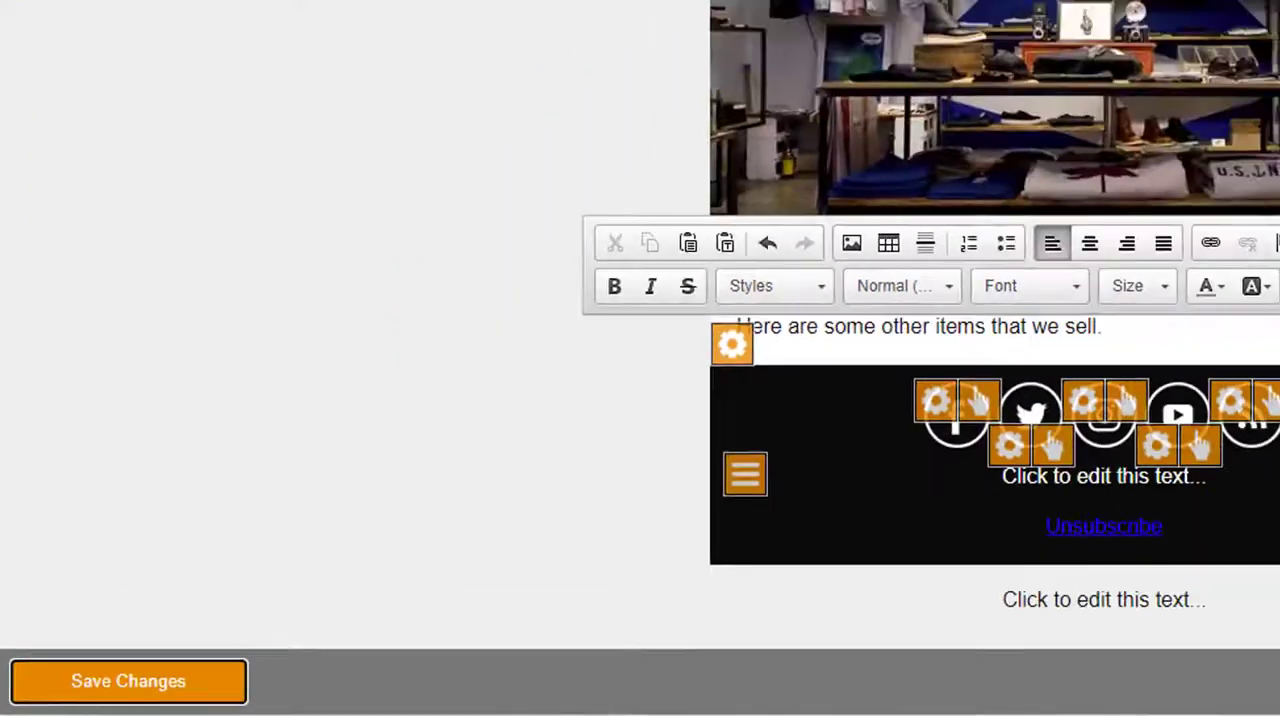
pyautogui.click(128, 681)
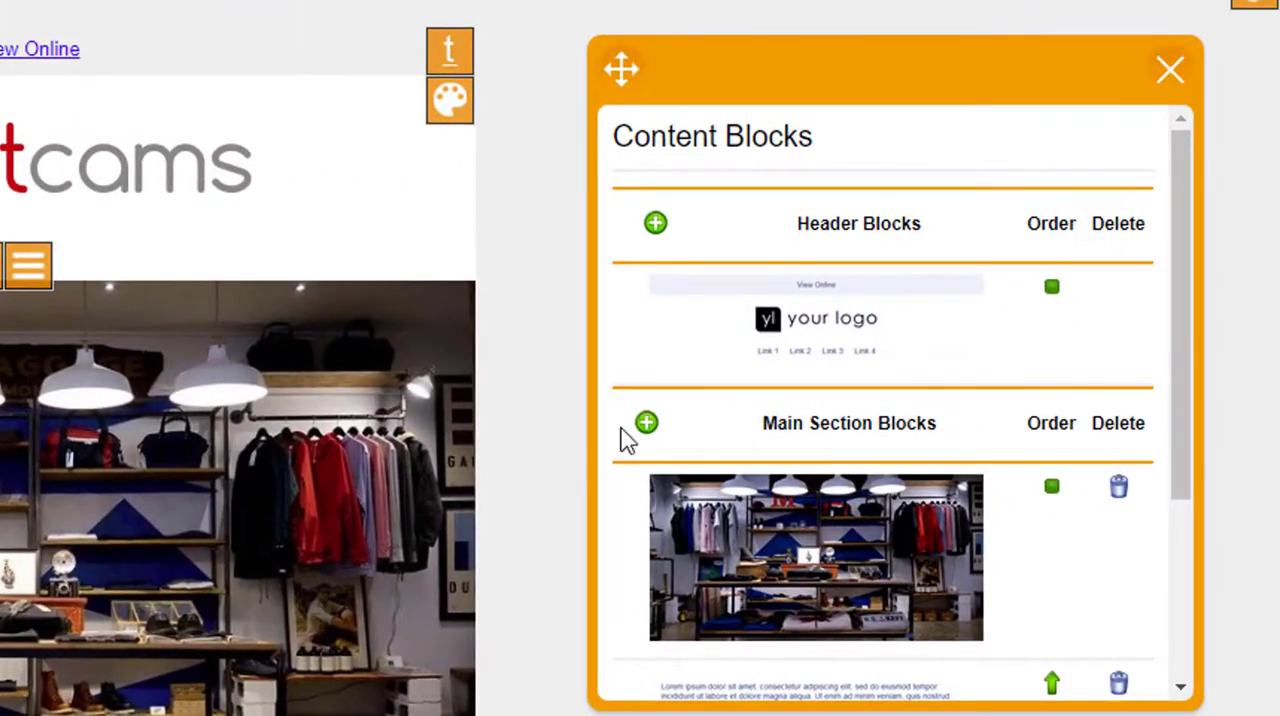
# Add the Item List (Email) content block to the email's main section and close the content blocks window.
pyautogui.click(646, 425)
pyautogui.scroll(-15, 766, 432)
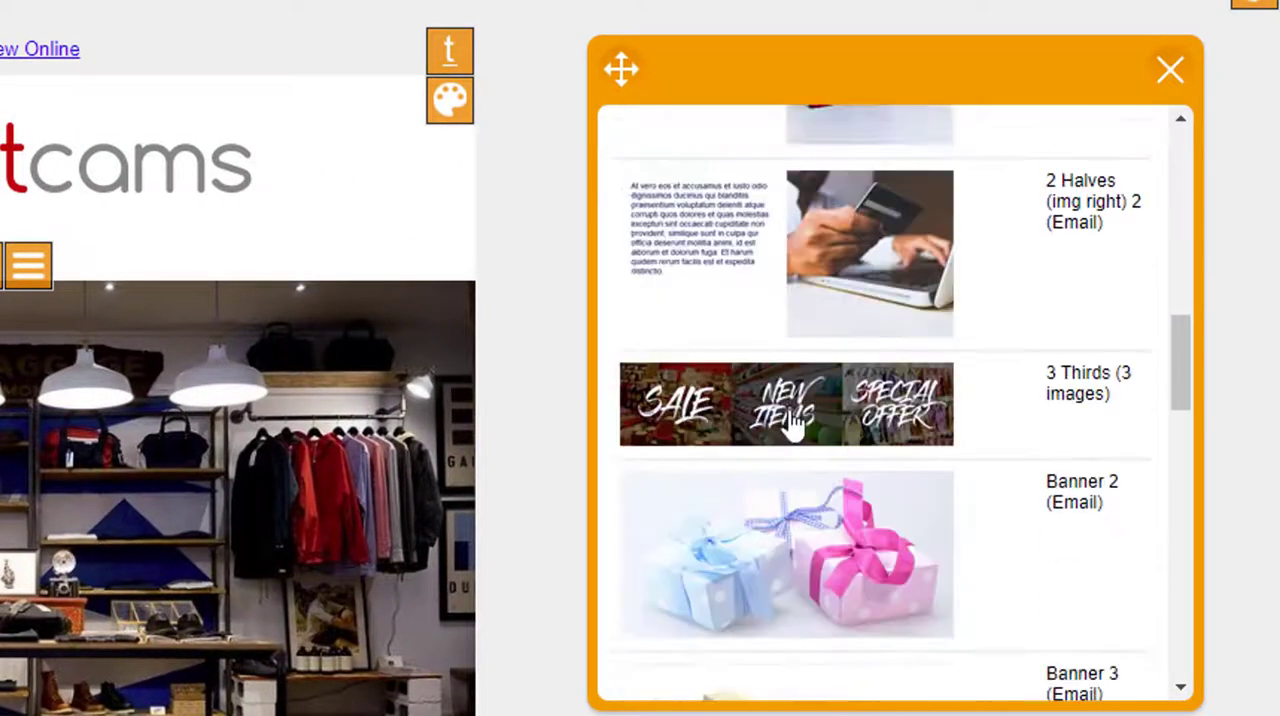
pyautogui.scroll(-10, 803, 455)
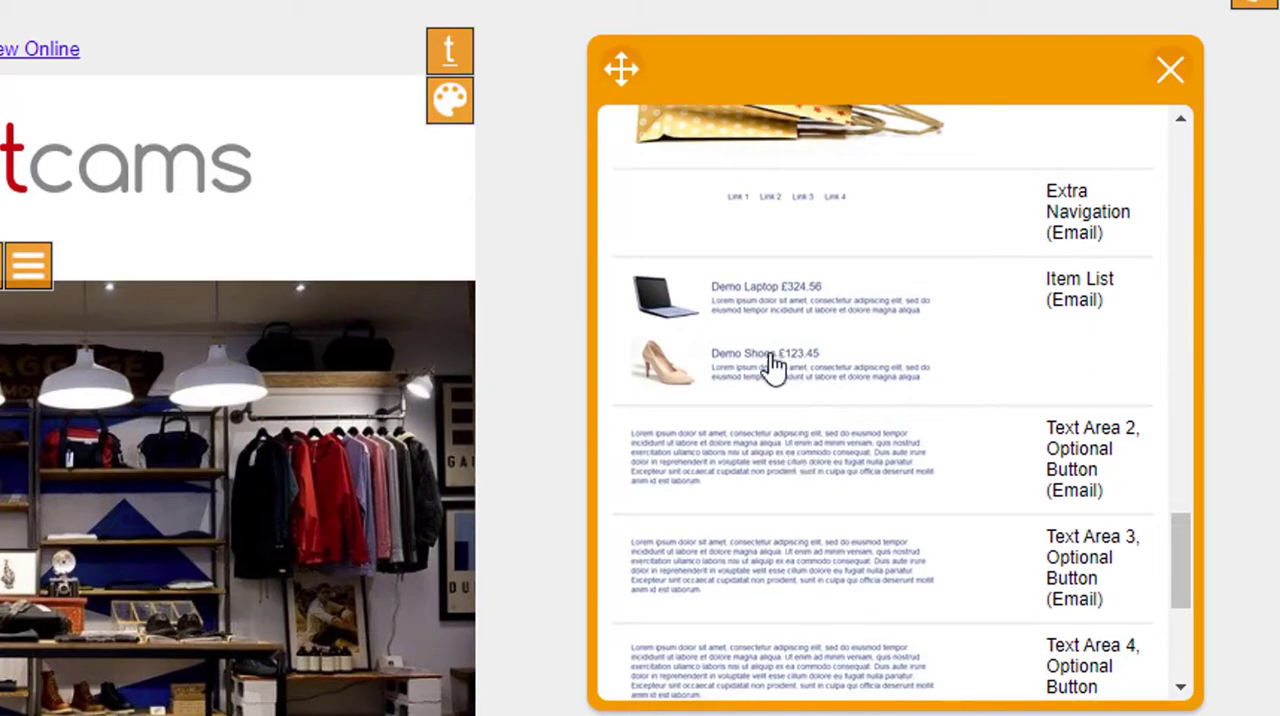
pyautogui.click(768, 362)
pyautogui.click(1170, 70)
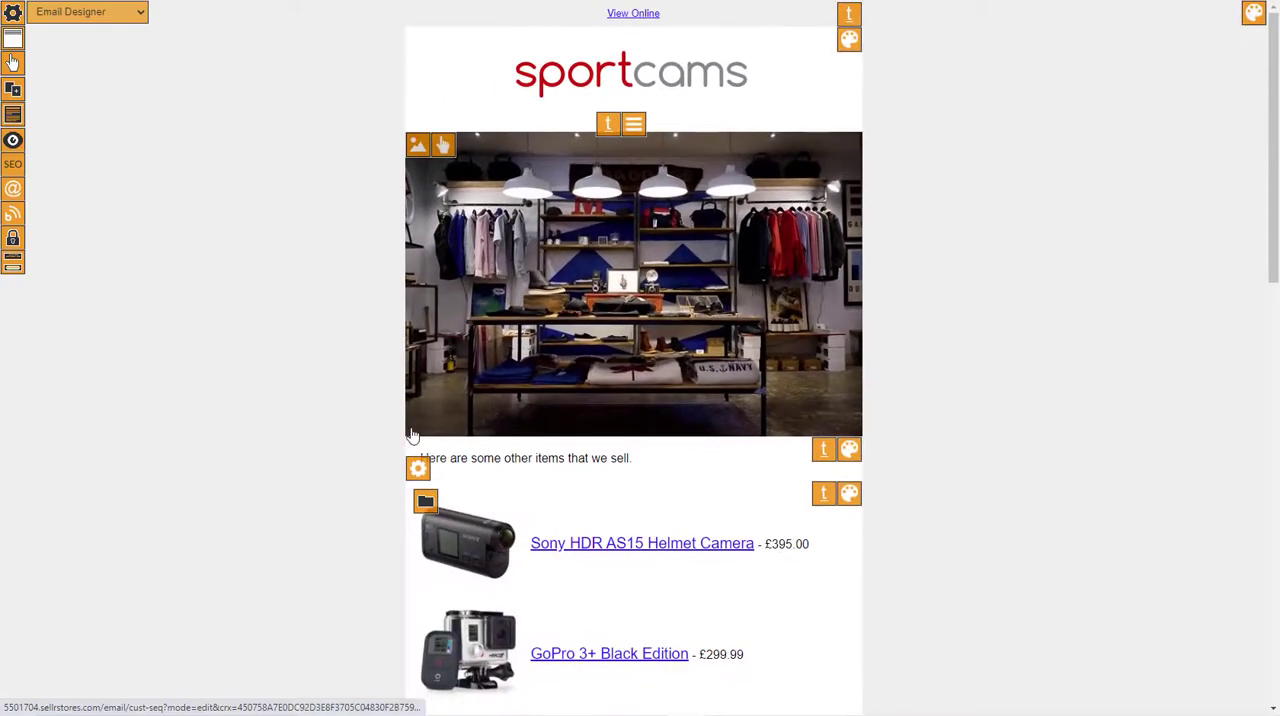
# Set the item list's category to Action Cameras and save the item group.
pyautogui.scroll(-1, 400, 470)
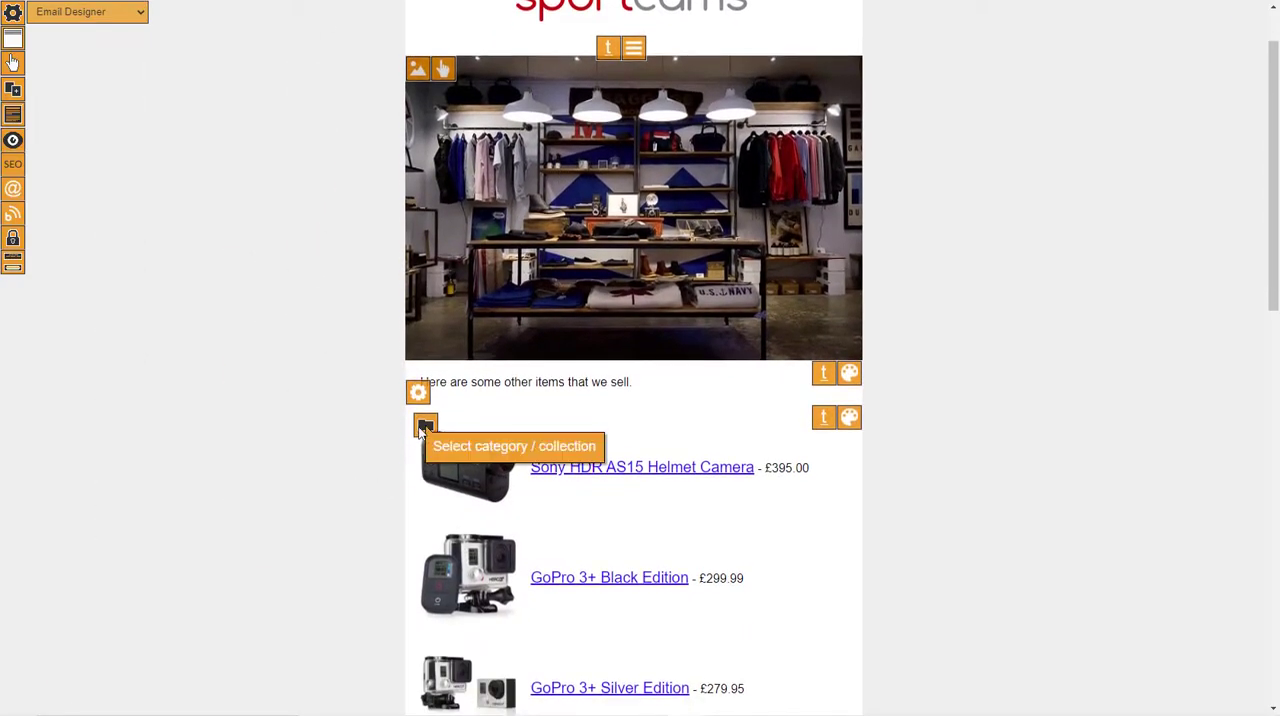
pyautogui.click(424, 423)
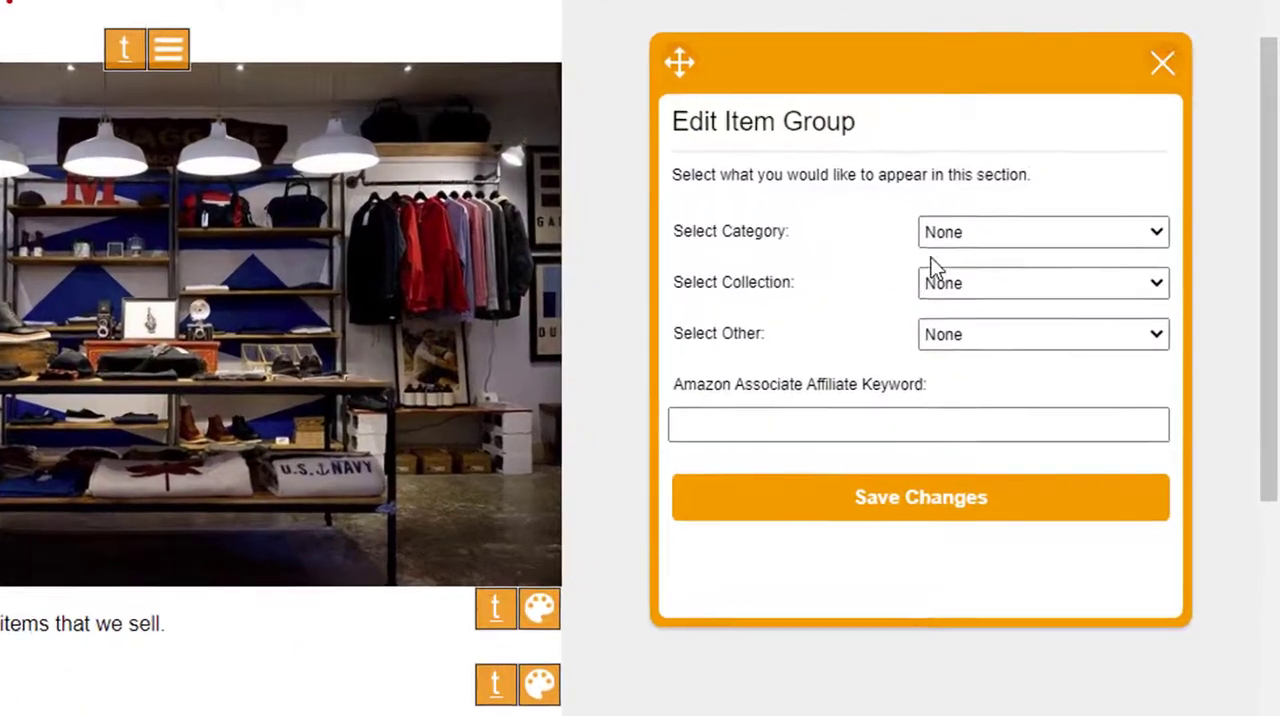
pyautogui.click(985, 236)
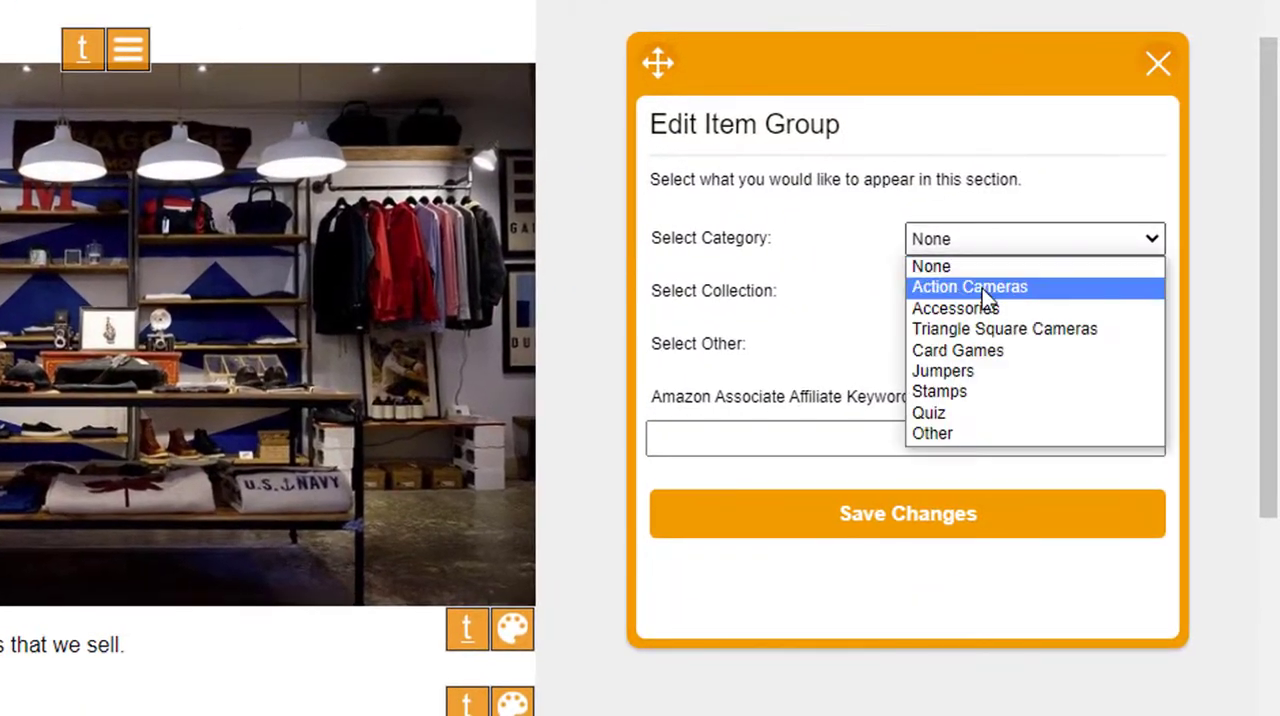
pyautogui.click(994, 288)
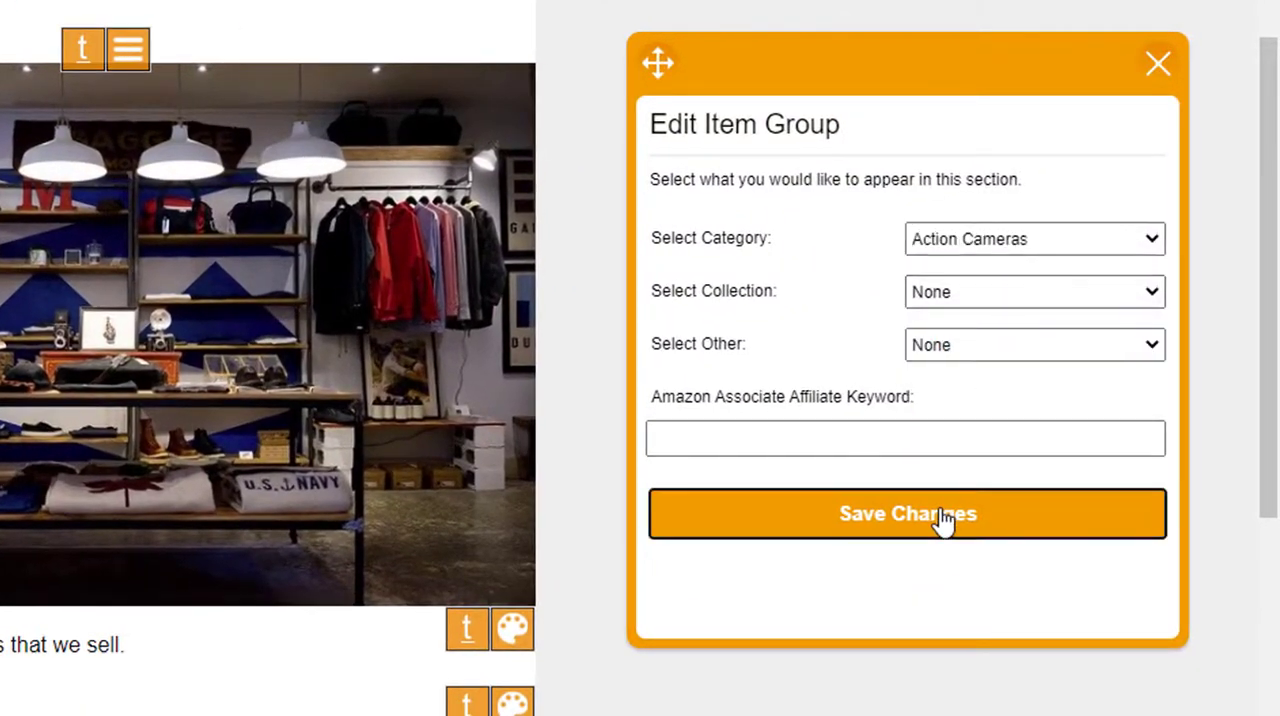
pyautogui.click(943, 521)
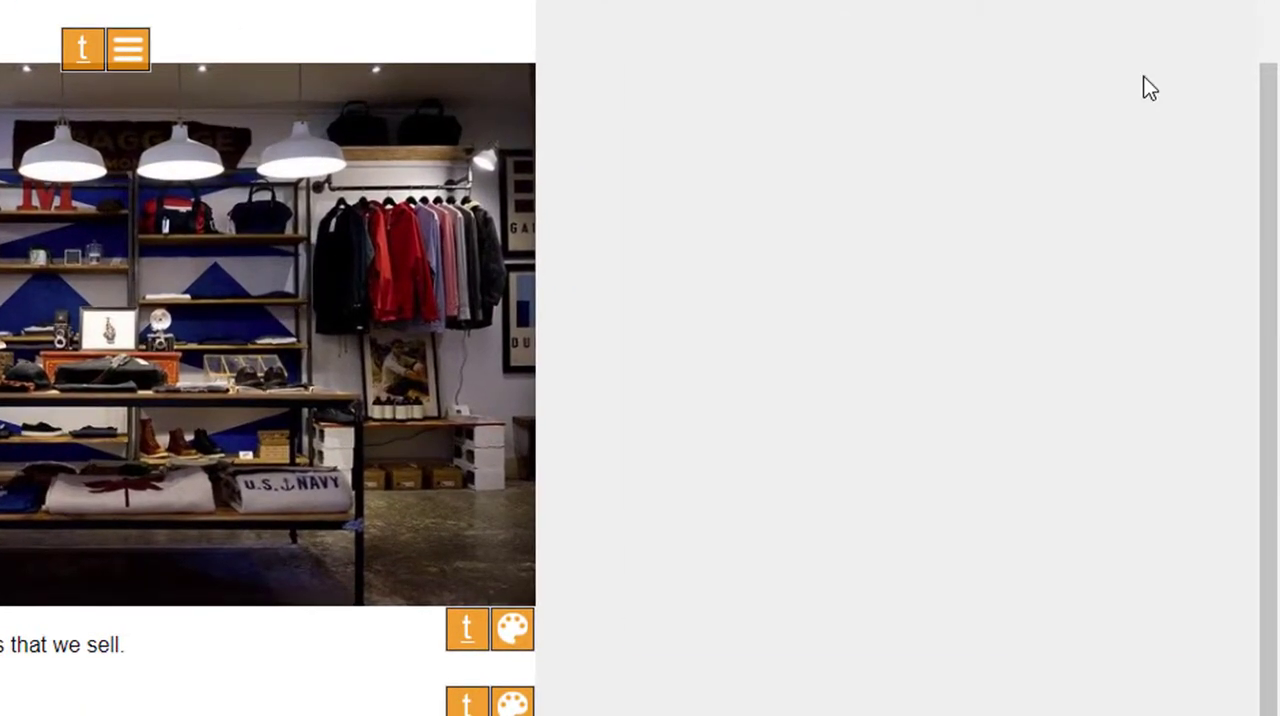
# Review the email design from the banner and message text through the product list to the footer.
pyautogui.scroll(-5, 786, 600)
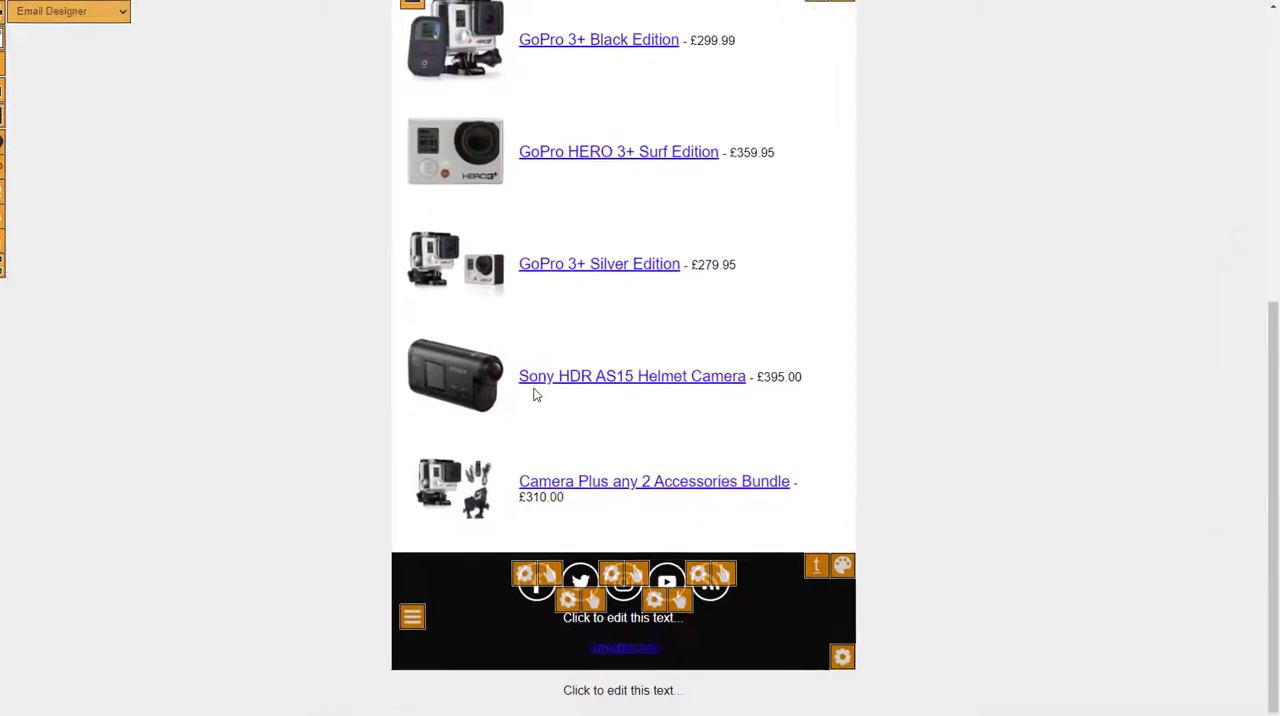
pyautogui.scroll(5, 540, 395)
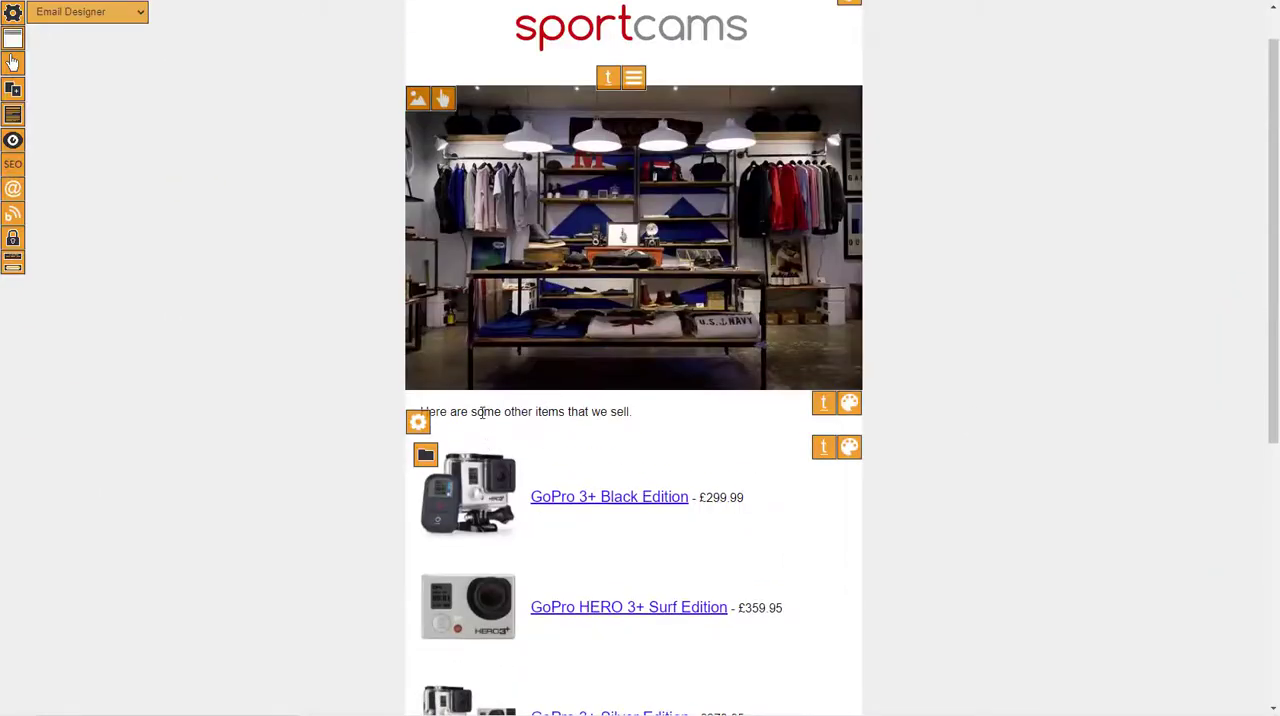
pyautogui.scroll(-2, 530, 470)
pyautogui.scroll(-2, 541, 456)
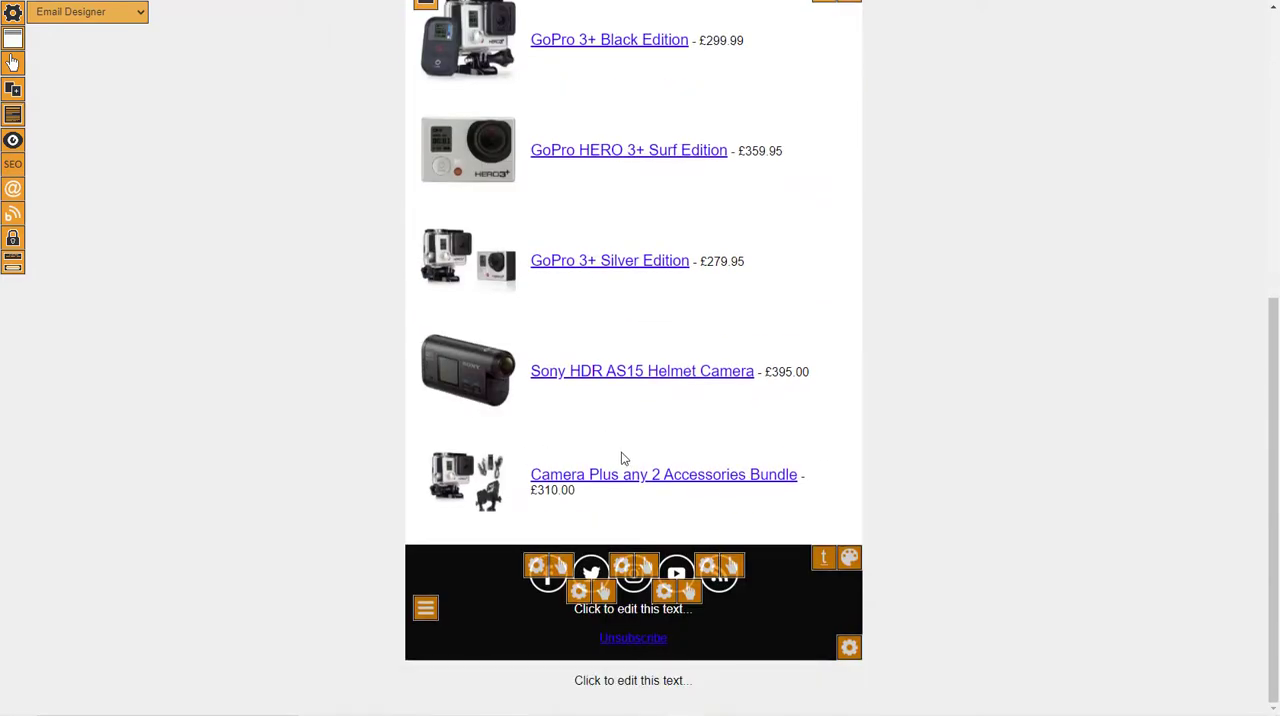
pyautogui.scroll(4, 621, 458)
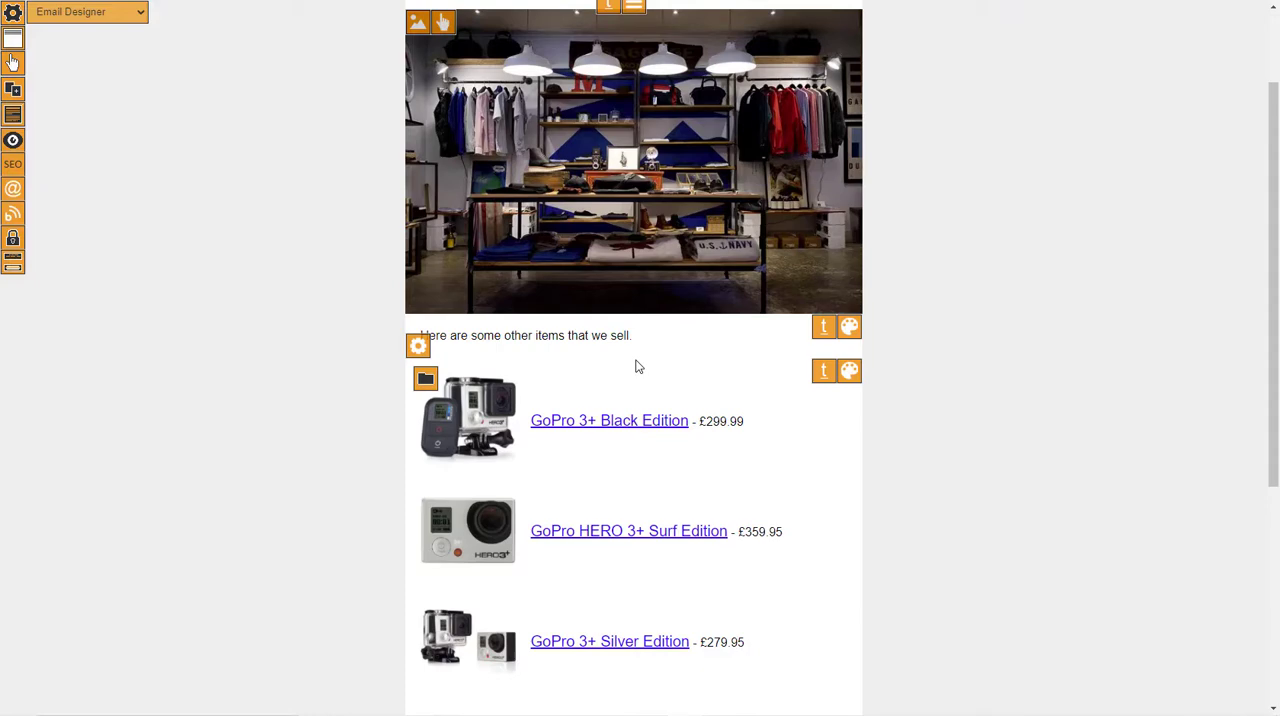
pyautogui.scroll(2, 648, 367)
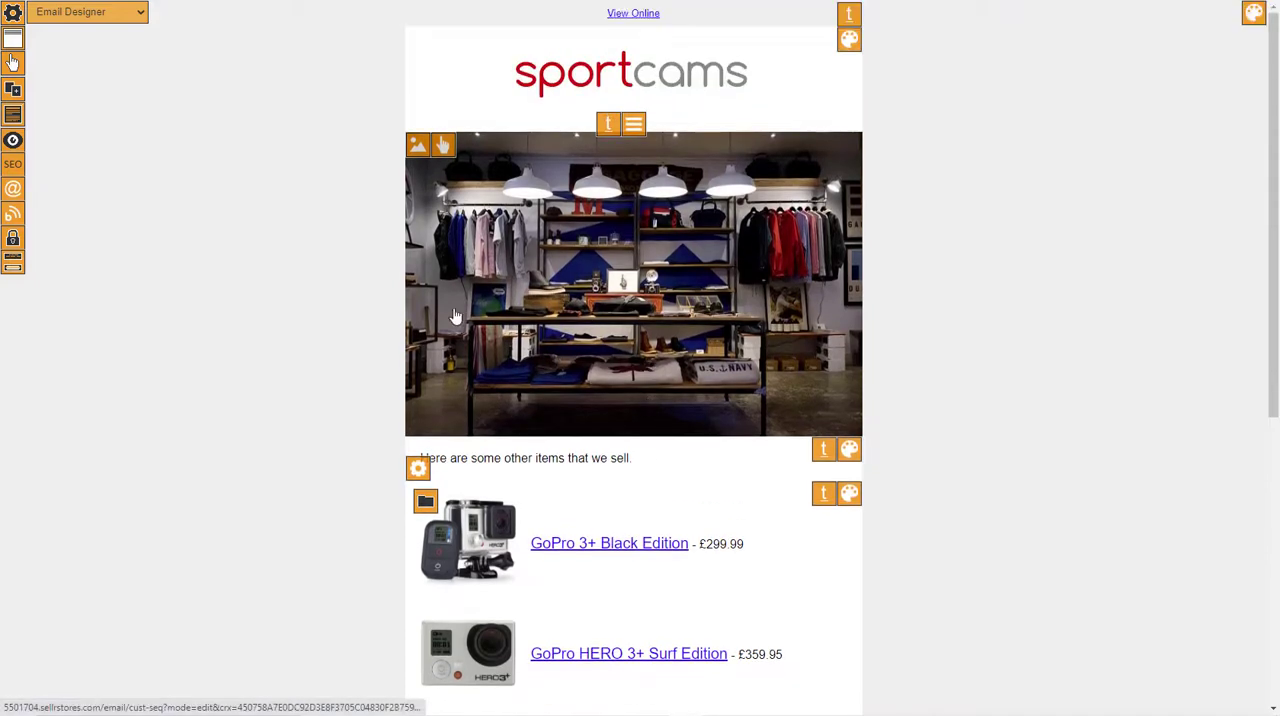
pyautogui.scroll(-5, 331, 446)
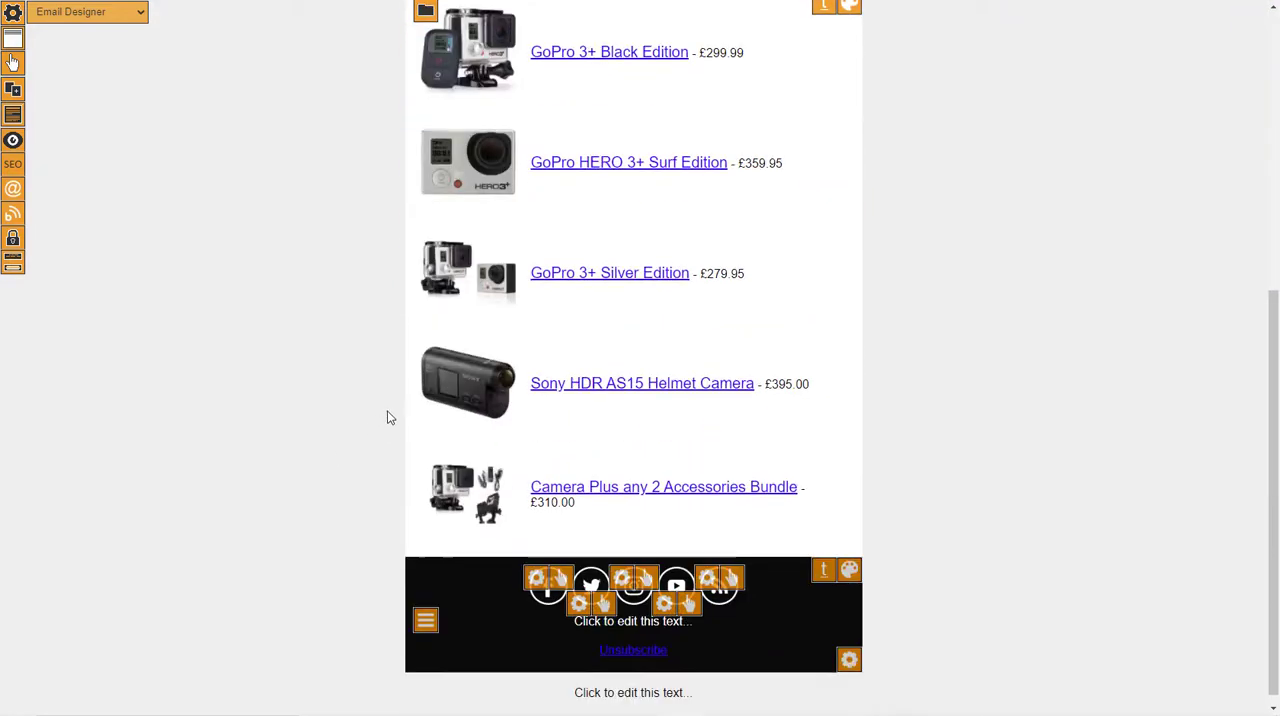
pyautogui.scroll(2, 389, 417)
pyautogui.scroll(1, 451, 420)
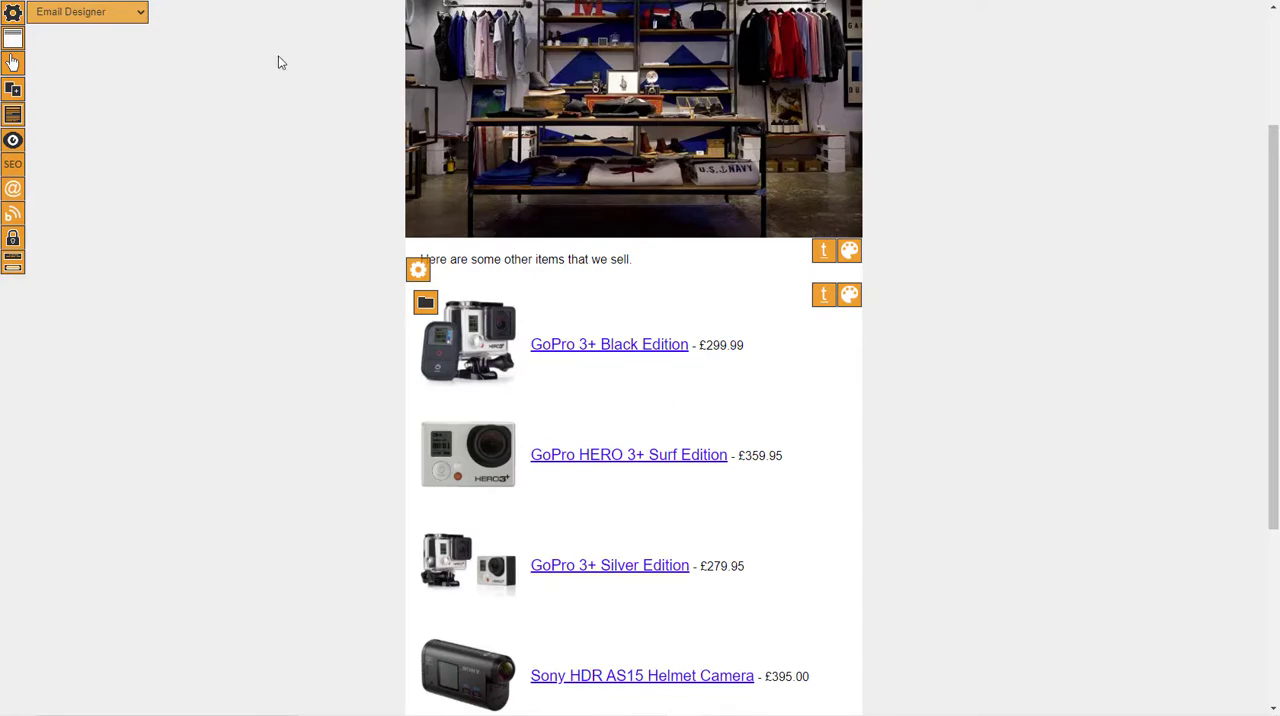
# Return to the customer sequence and add an email with the subject "See some other items that we sell", based on the "cust seq" design.
pyautogui.click(12, 62)
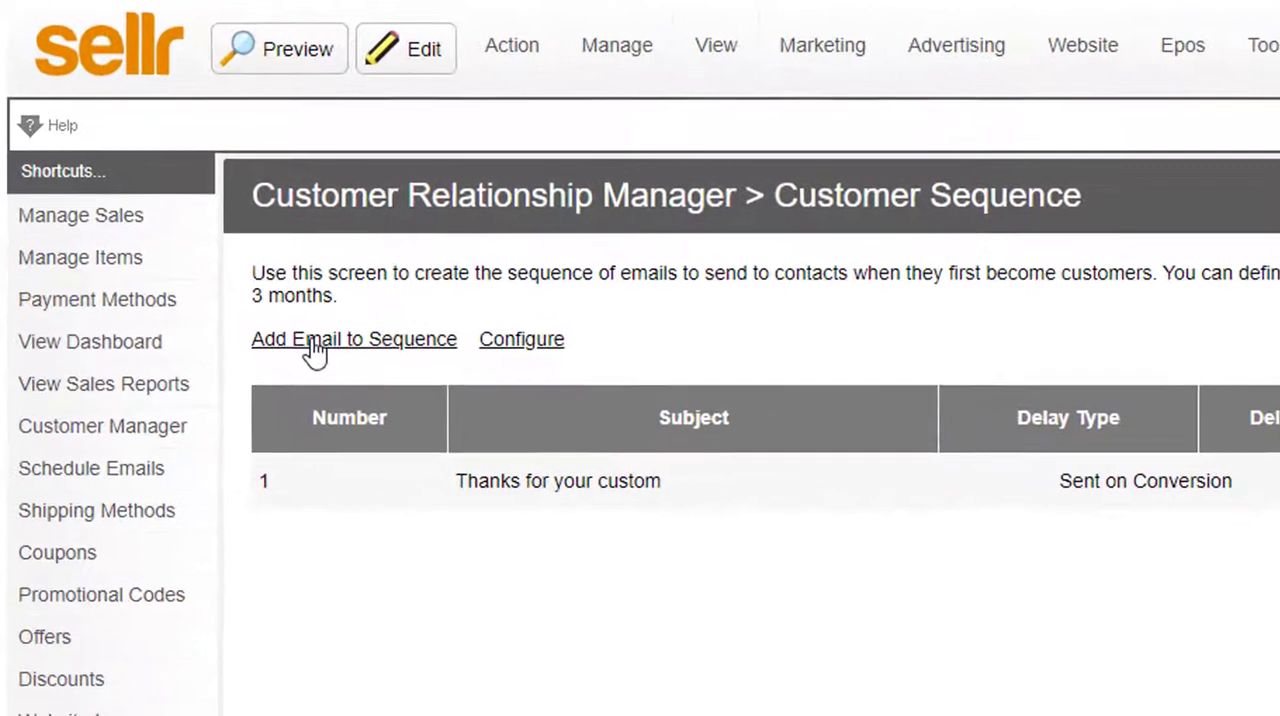
pyautogui.click(315, 345)
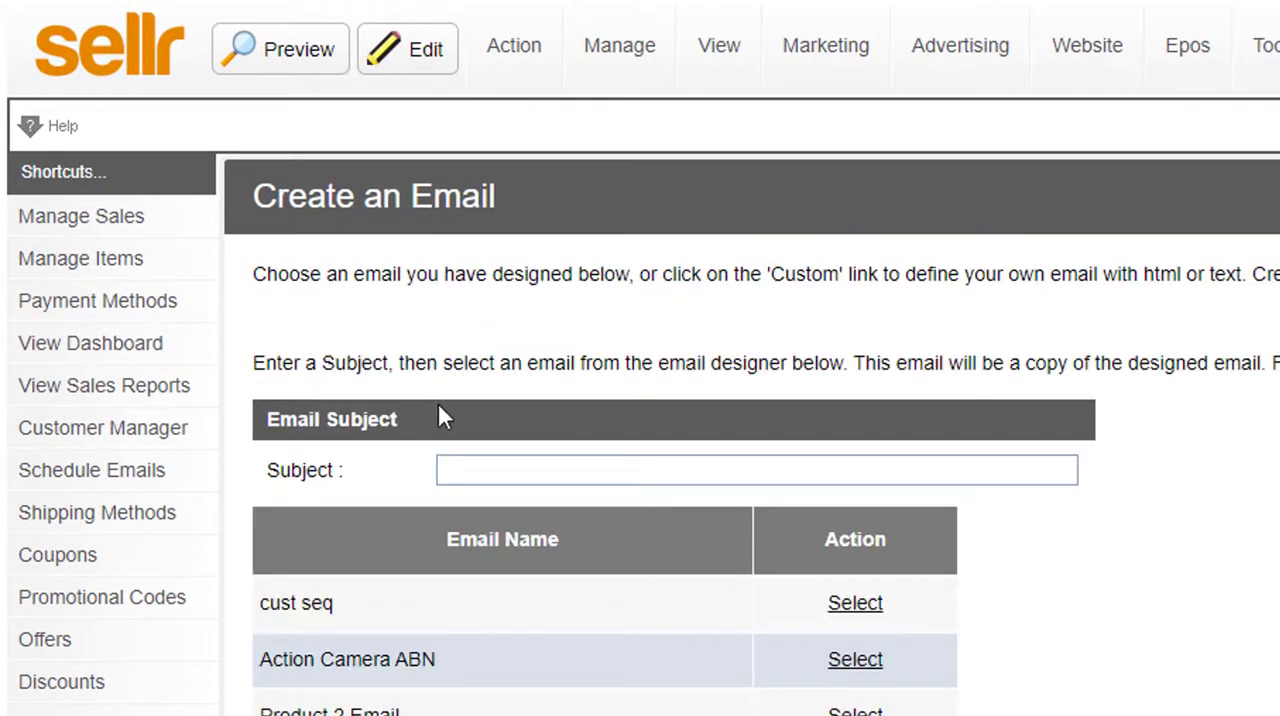
pyautogui.click(494, 469)
pyautogui.write('See ')
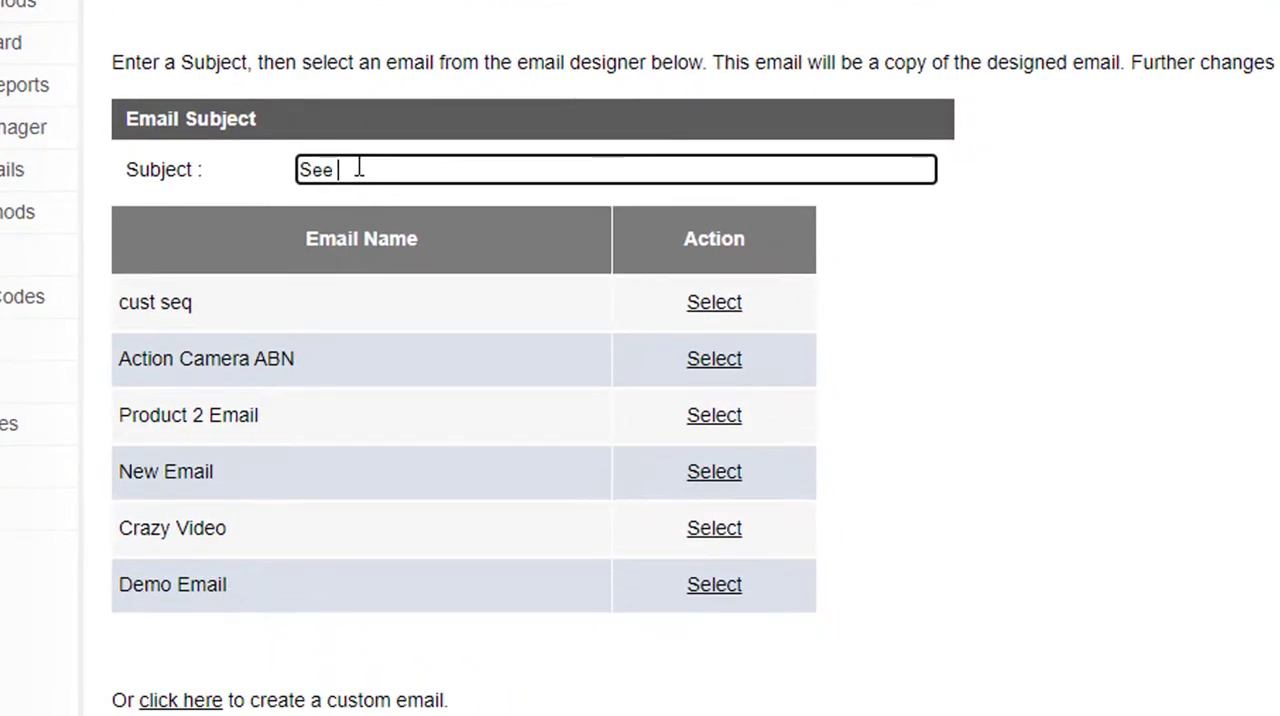
pyautogui.write('some other i')
pyautogui.write('tems')
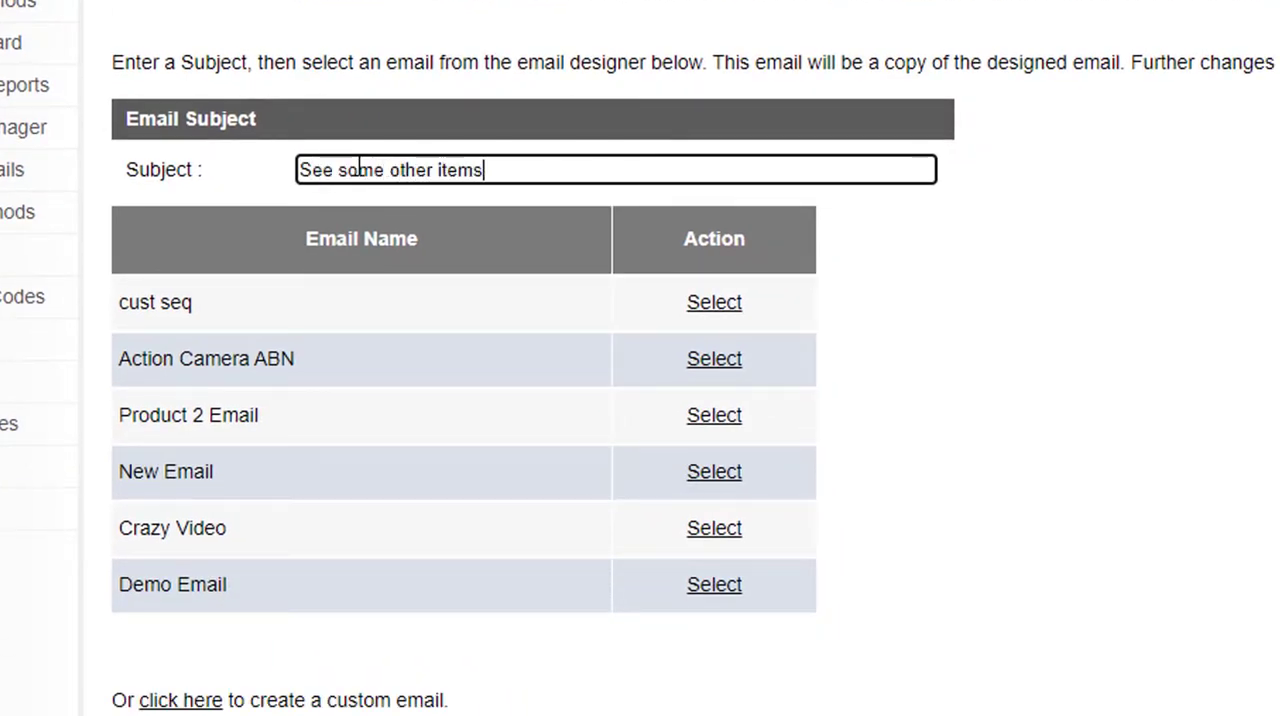
pyautogui.write(' that we sell')
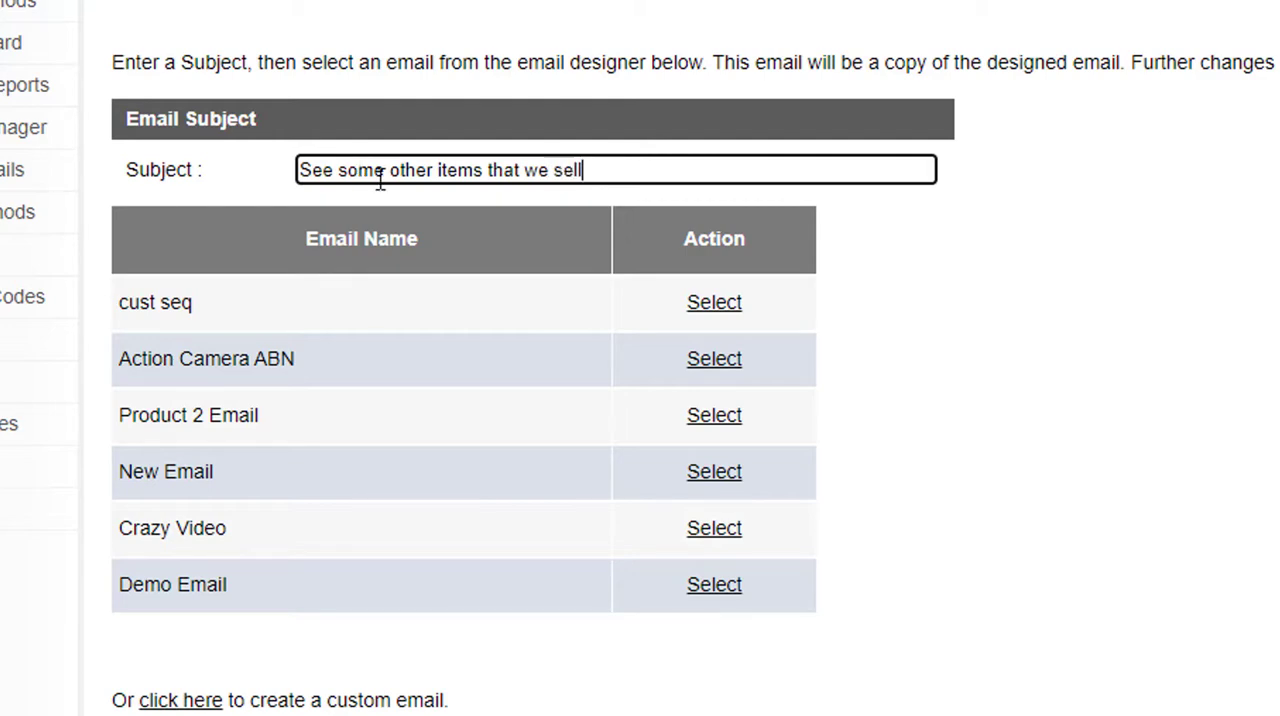
pyautogui.click(721, 300)
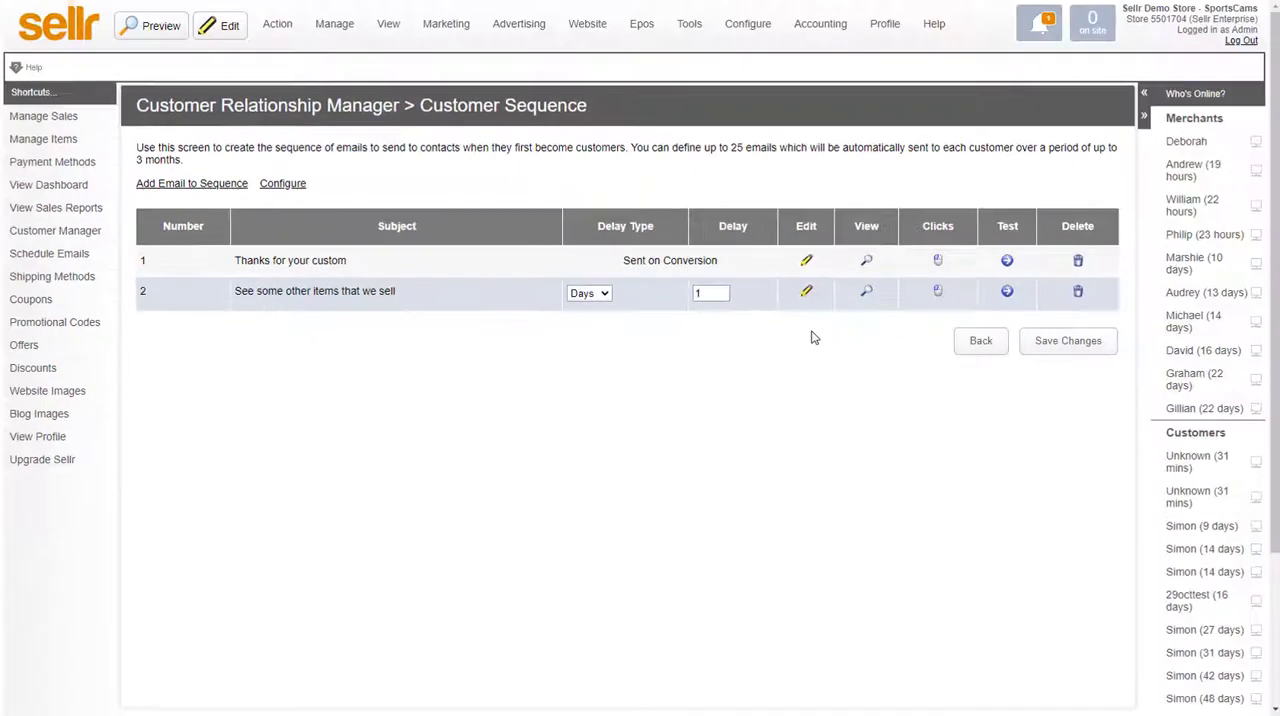
# Preview both emails in the customer sequence, checking the second one's product list down to its footer, and return to the sequence.
pyautogui.click(866, 262)
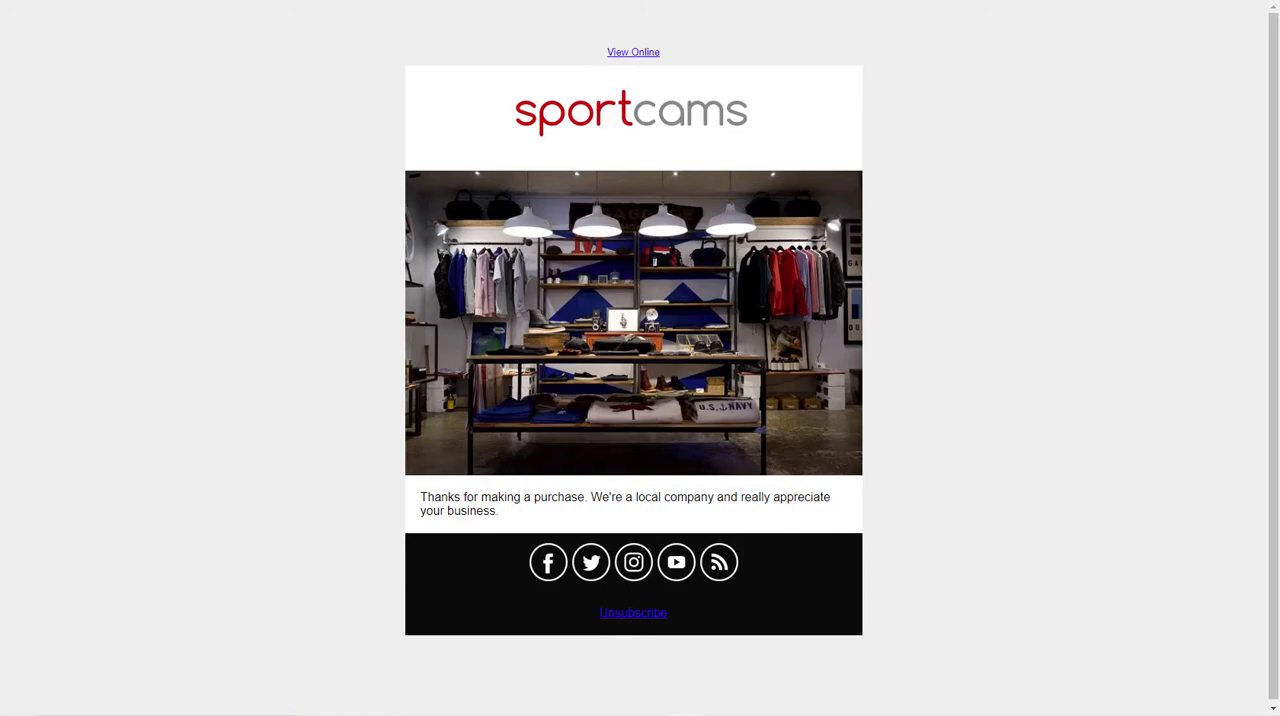
pyautogui.hotkey('alt', 'Left')
pyautogui.click(866, 291)
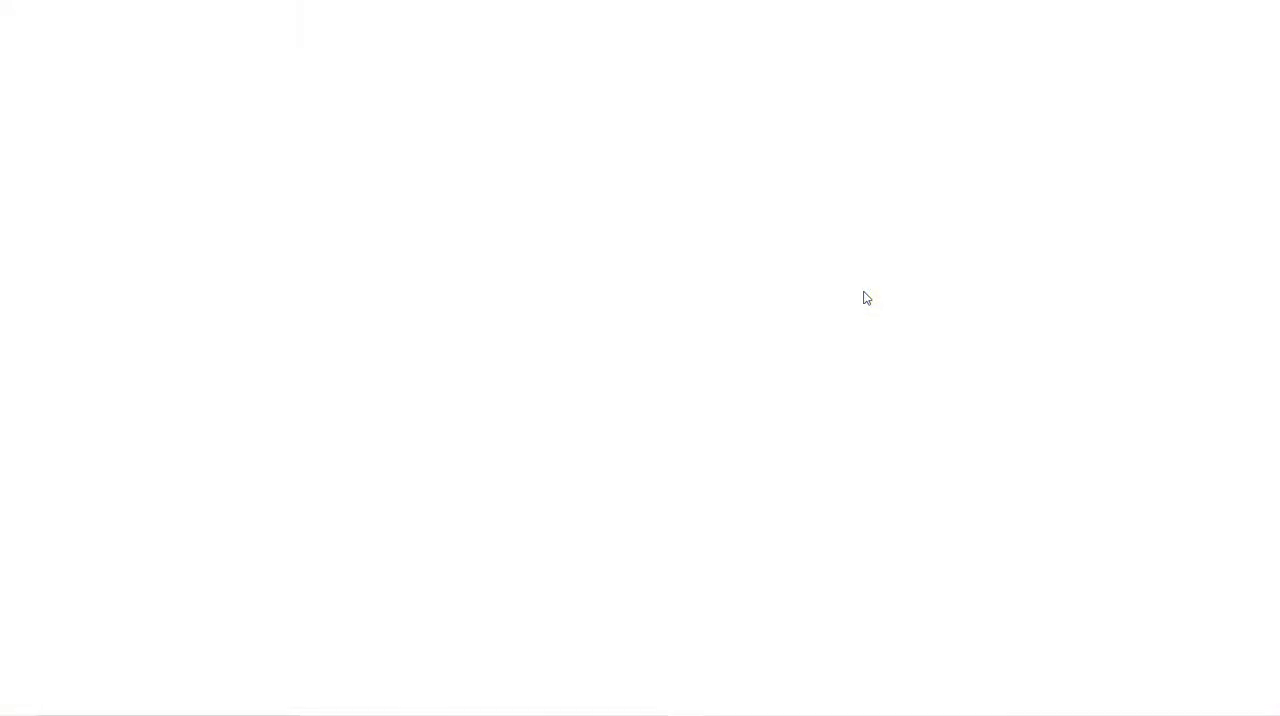
pyautogui.scroll(-3, 590, 430)
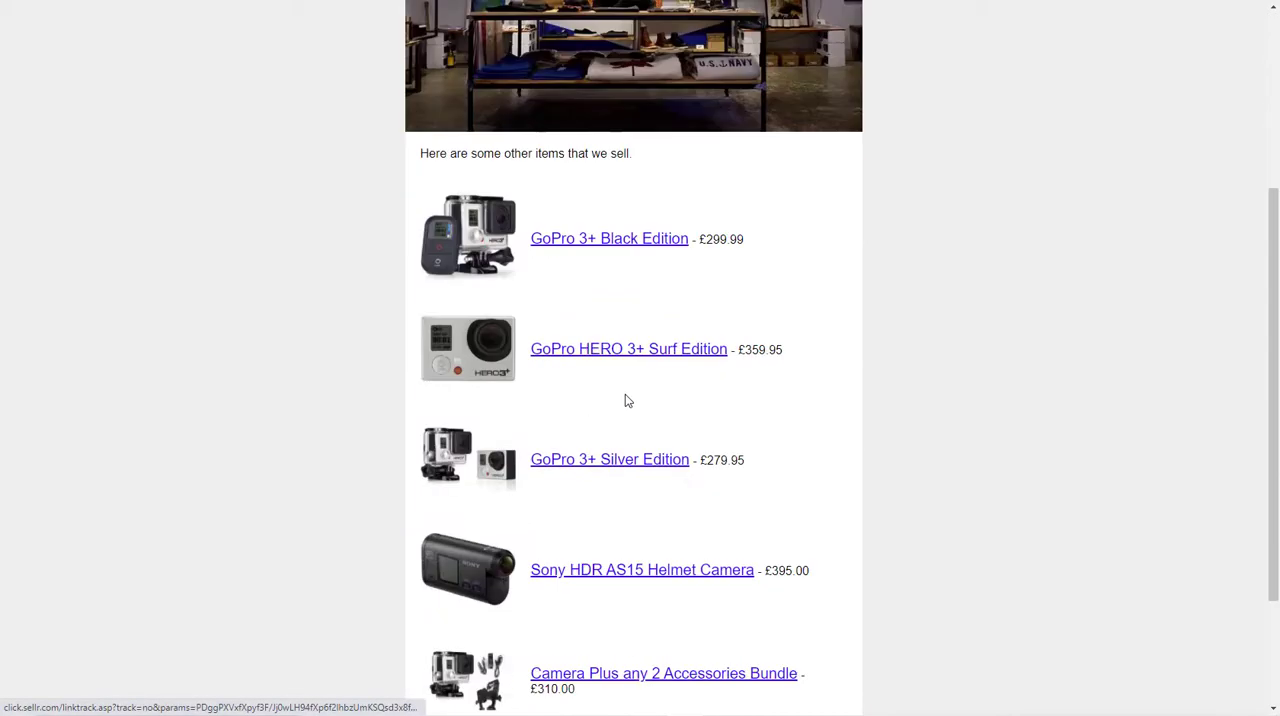
pyautogui.scroll(-2, 600, 311)
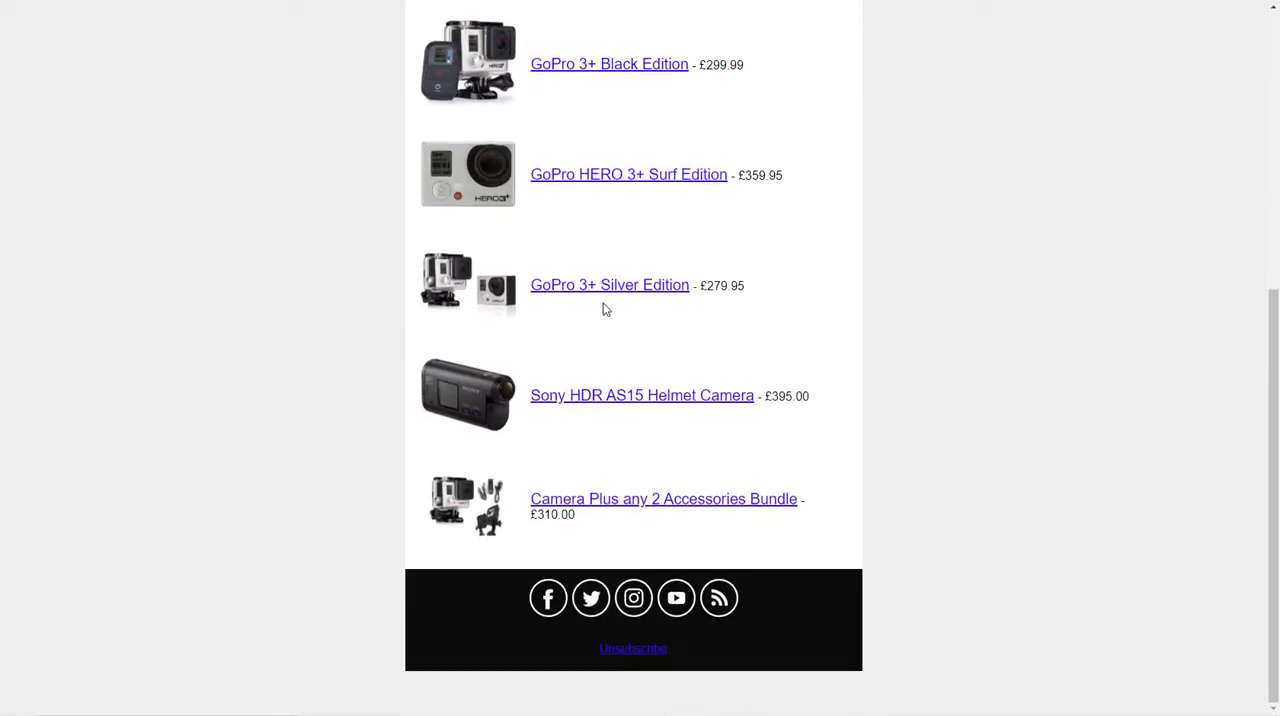
pyautogui.scroll(5, 603, 308)
pyautogui.hotkey('ctrl', 'w')
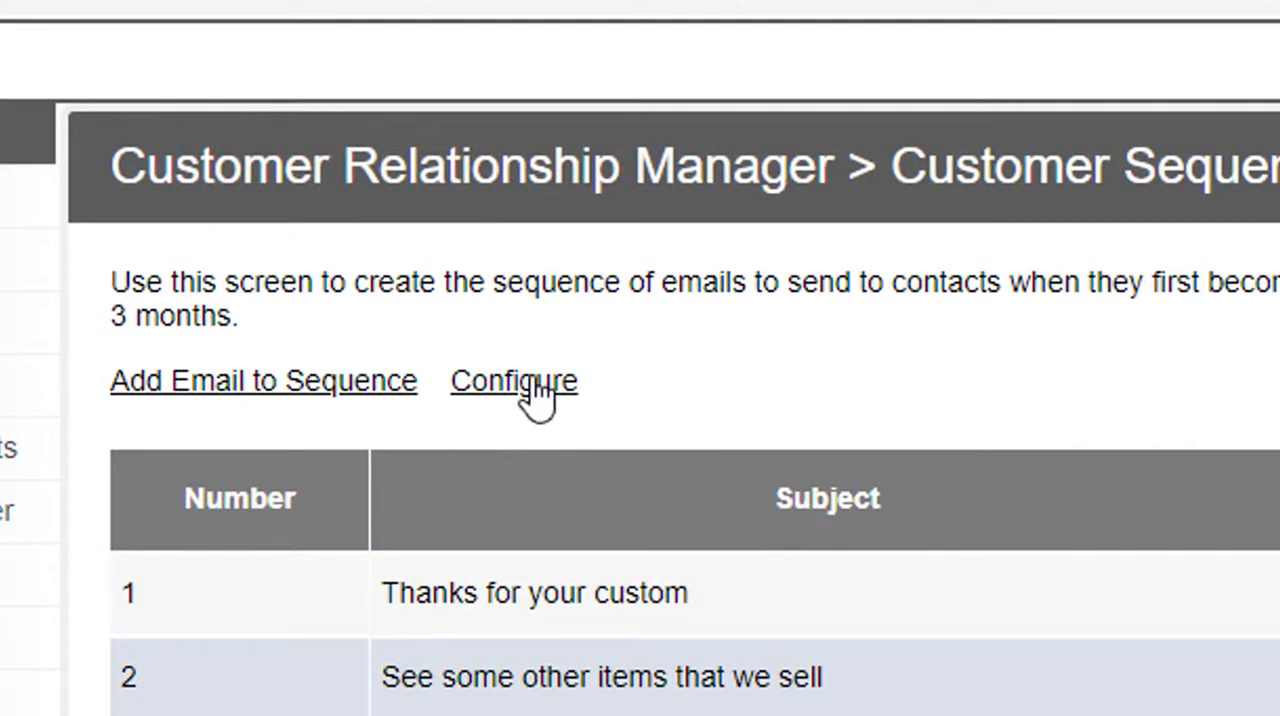
# Open the configuration settings for the customer email sequences.
pyautogui.click(538, 388)
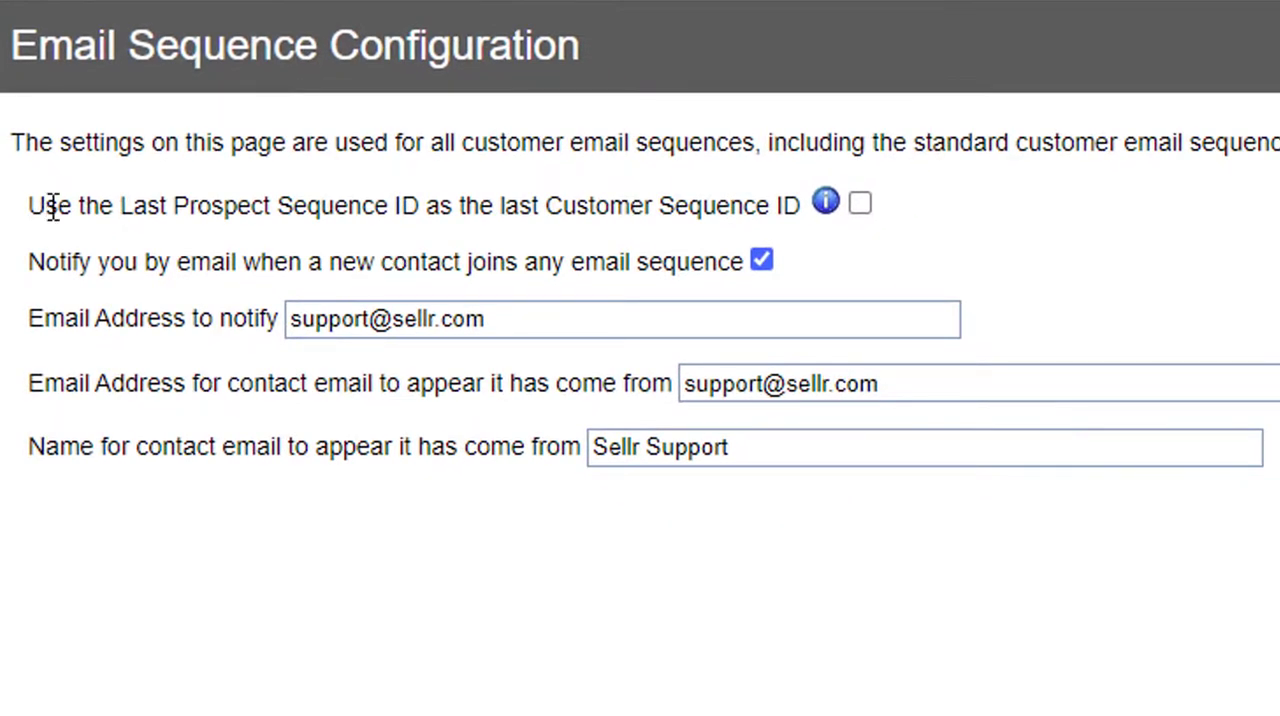